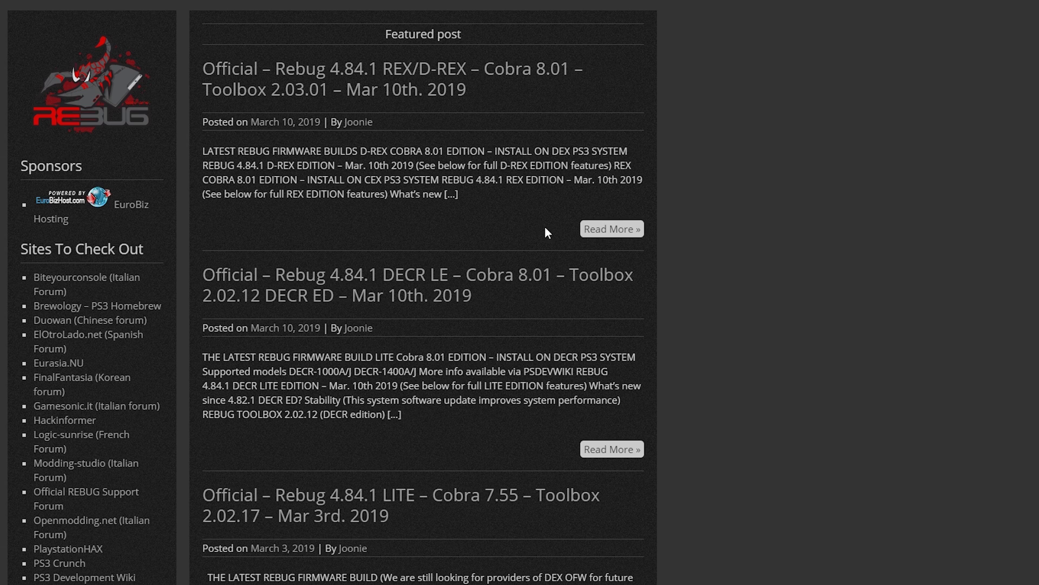
# Scroll the Rebug home page to find the Rebug 4.84.1 REX/D-REX – Cobra 8.01 – Toolbox 2.03.01 post.
pyautogui.scroll(-7, 553, 356)
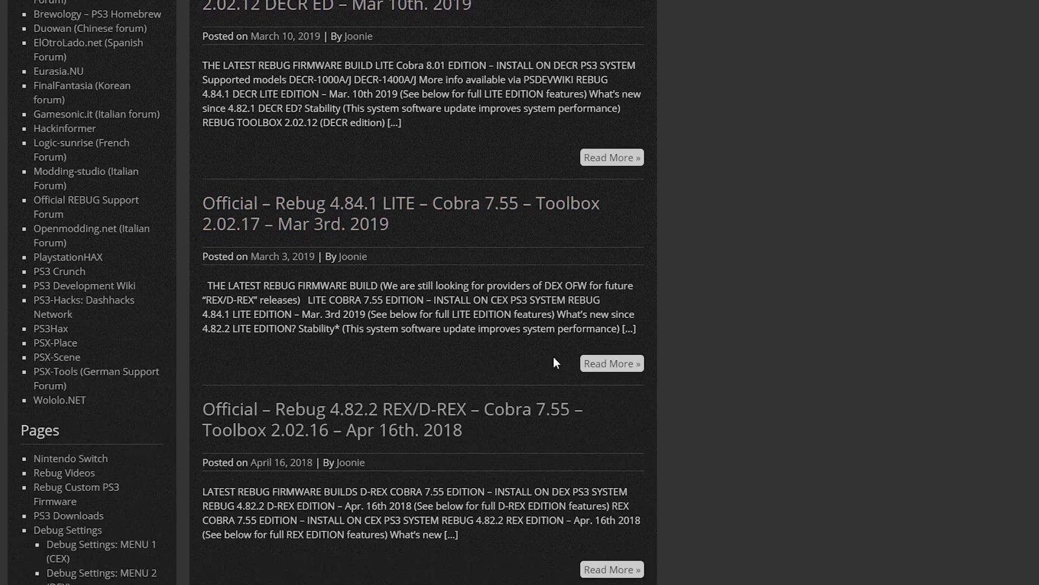
pyautogui.scroll(-4, 528, 373)
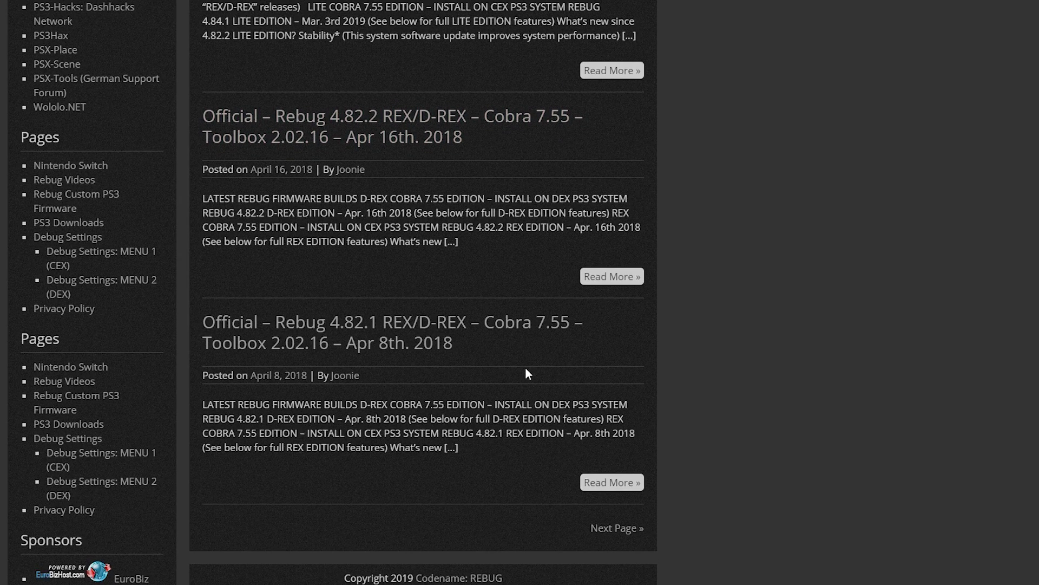
pyautogui.scroll(11, 527, 374)
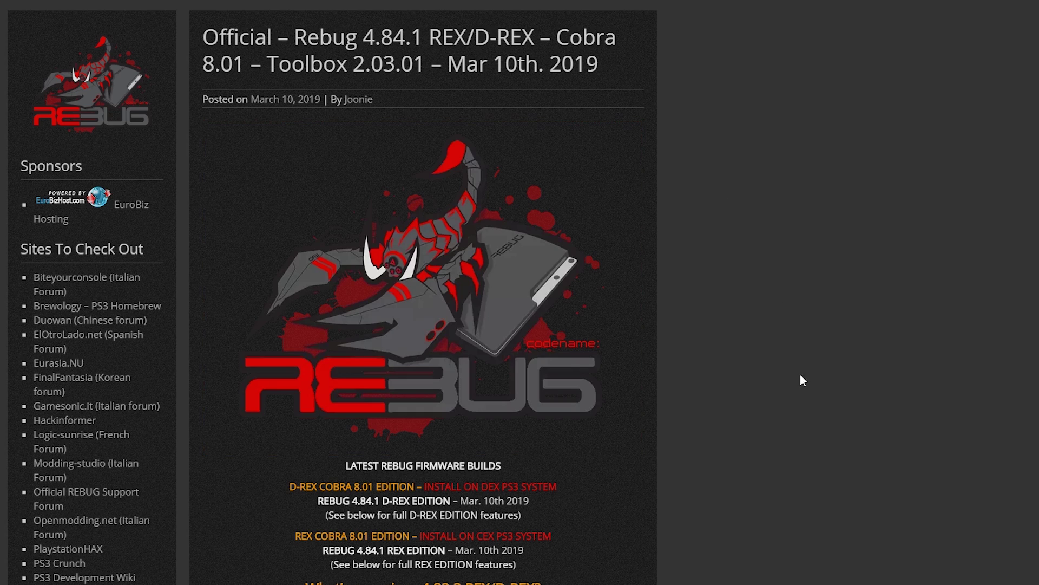
pyautogui.scroll(-3, 808, 417)
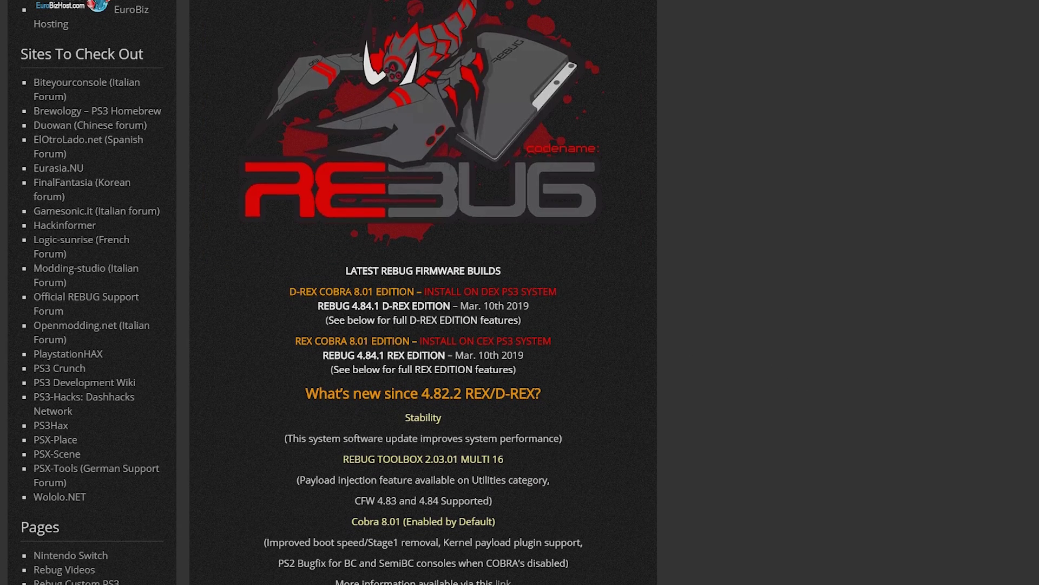
pyautogui.scroll(-2, 650, 320)
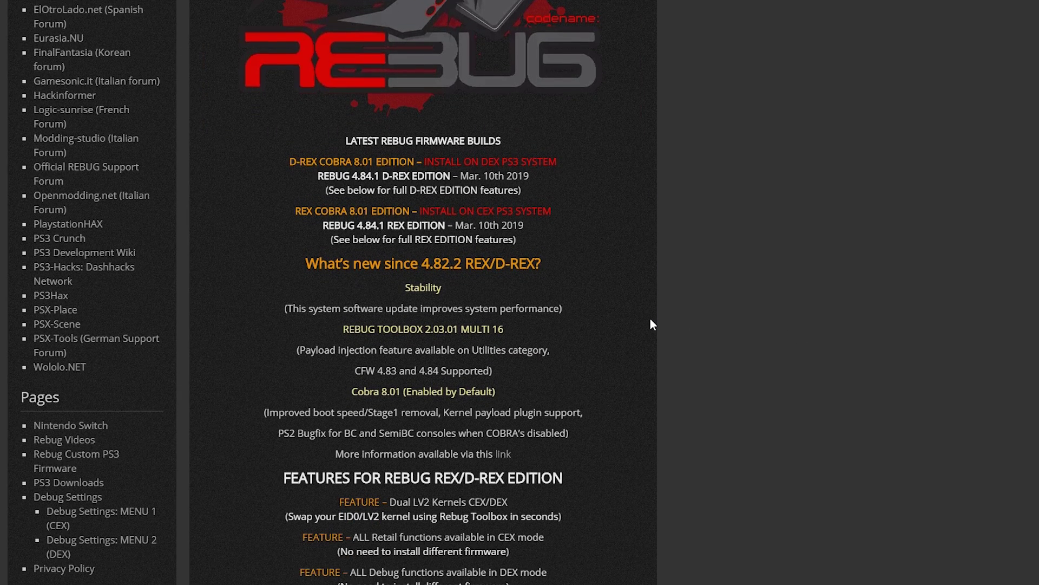
pyautogui.scroll(1, 650, 324)
pyautogui.scroll(-6, 643, 299)
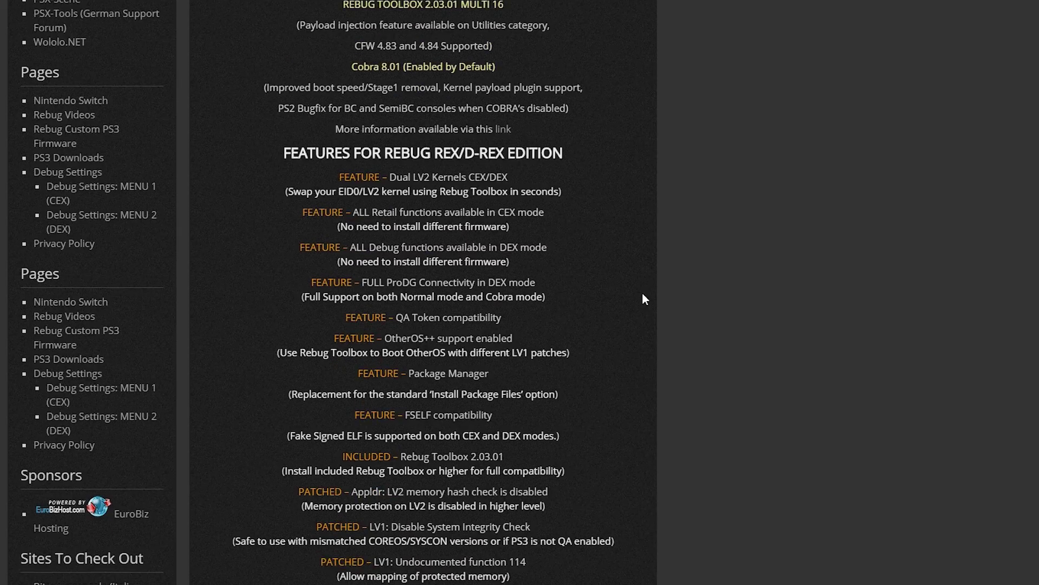
pyautogui.scroll(-15, 644, 298)
pyautogui.scroll(20, 644, 298)
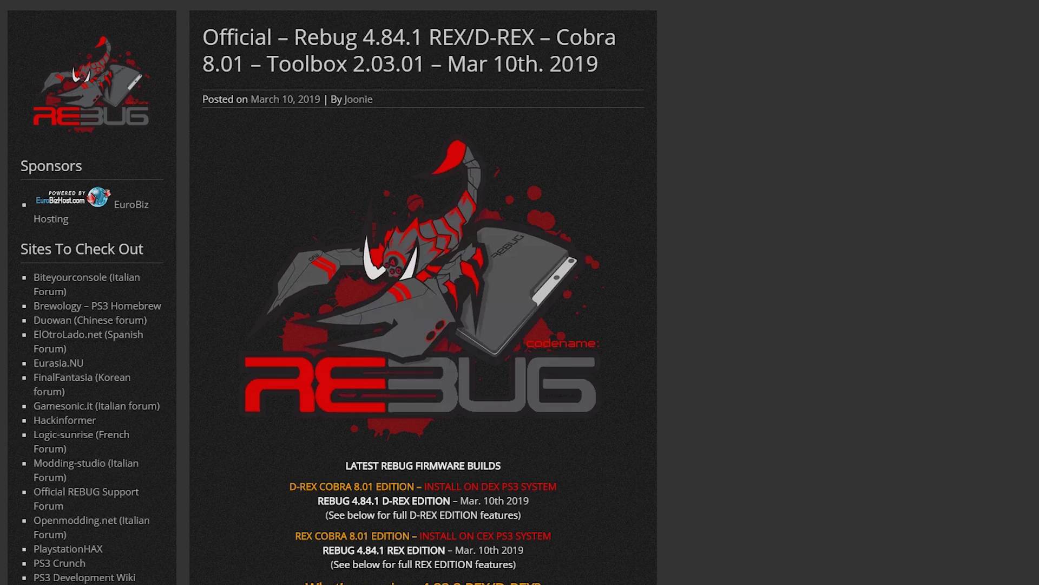
# Scroll down the post to the REBUG 4.84.1 REX and D-REX download boxes.
pyautogui.scroll(-20, 423, 293)
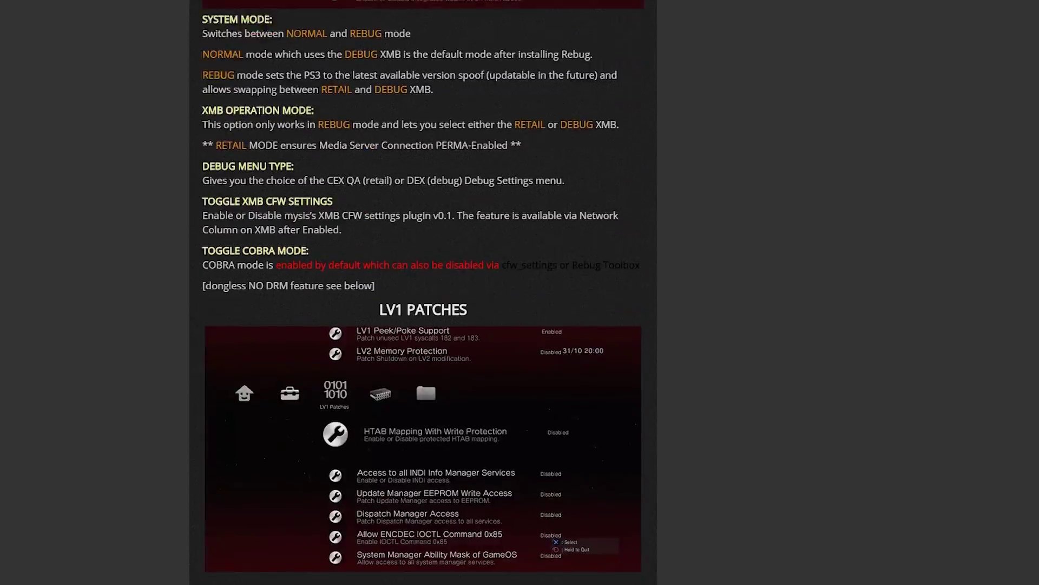
pyautogui.scroll(-20, 424, 293)
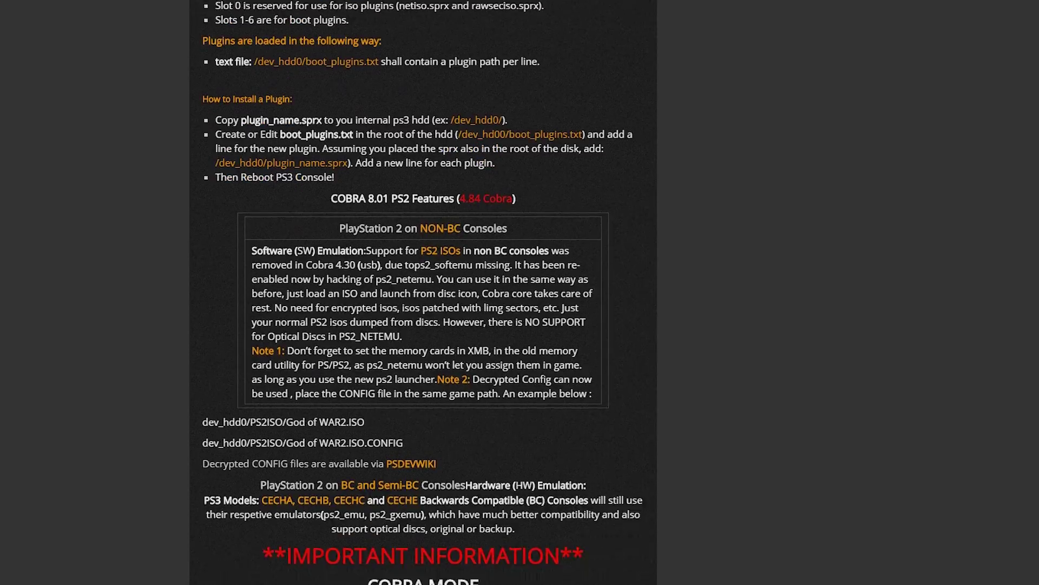
pyautogui.scroll(-10, 423, 293)
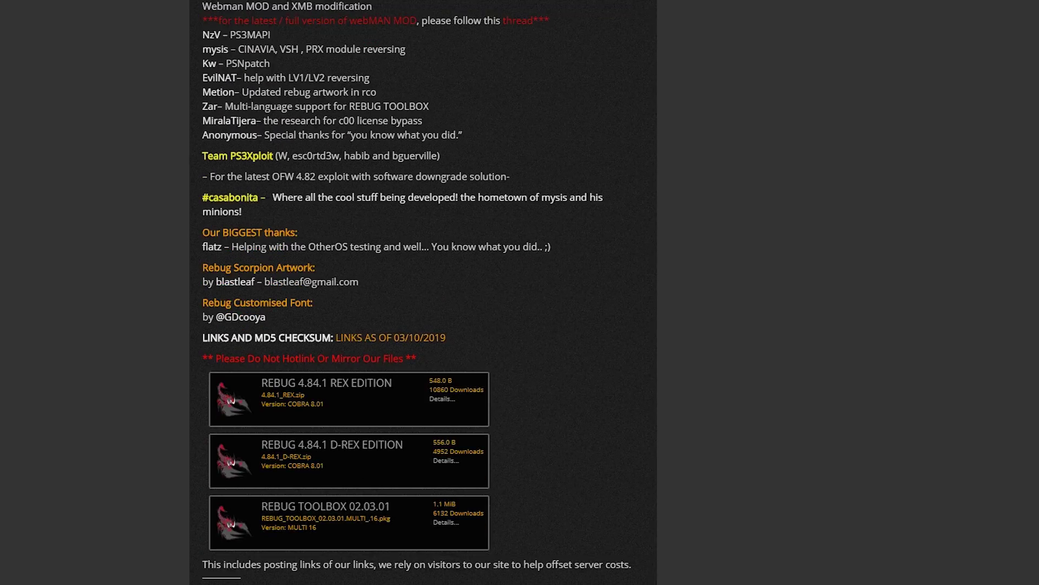
pyautogui.scroll(-2, 719, 336)
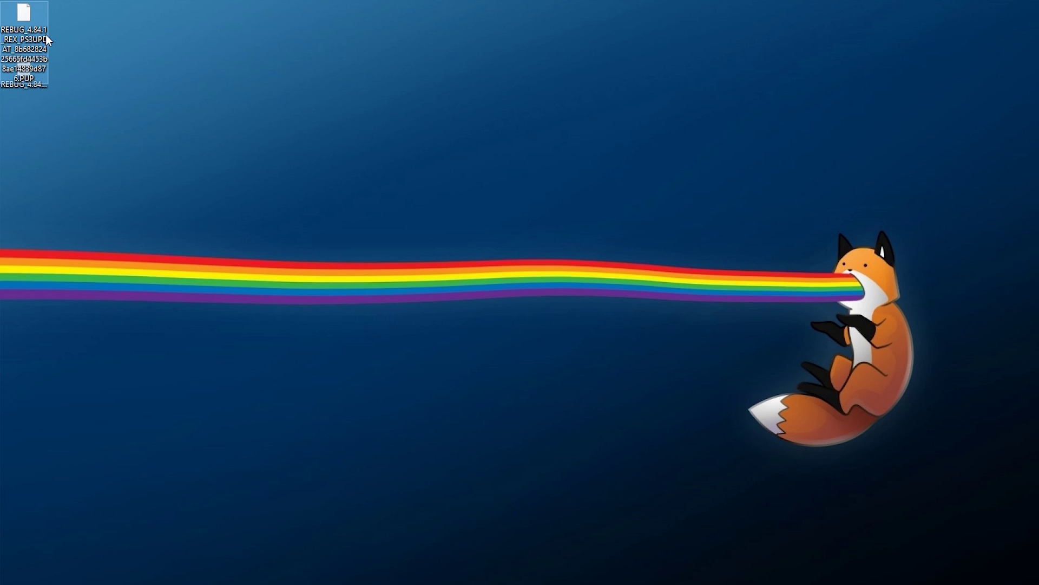
# Copy the REBUG 4.84.1 REX update file from the desktop.
pyautogui.click(24, 88)
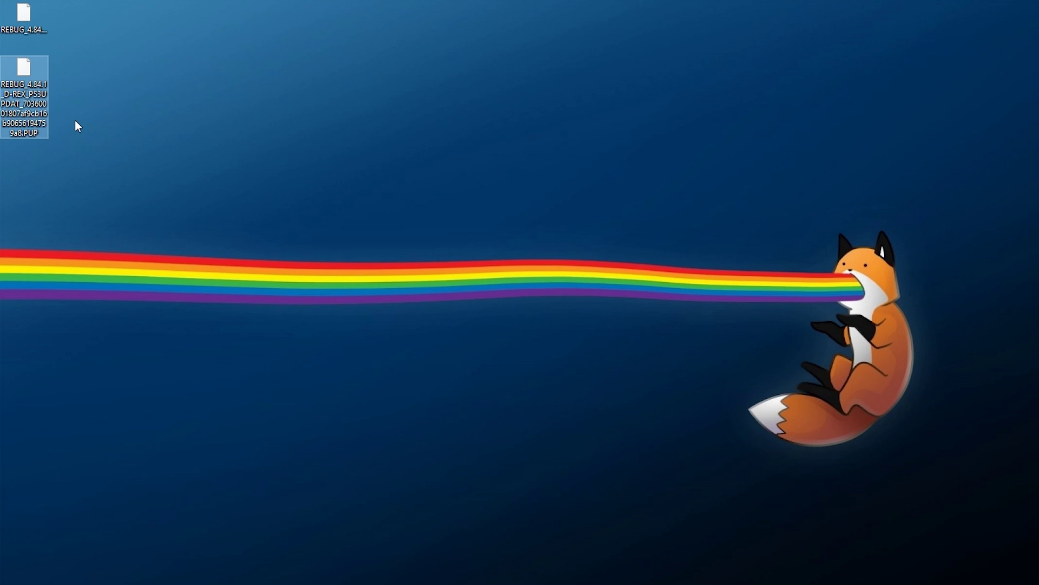
pyautogui.click(28, 10)
pyautogui.rightClick(38, 15)
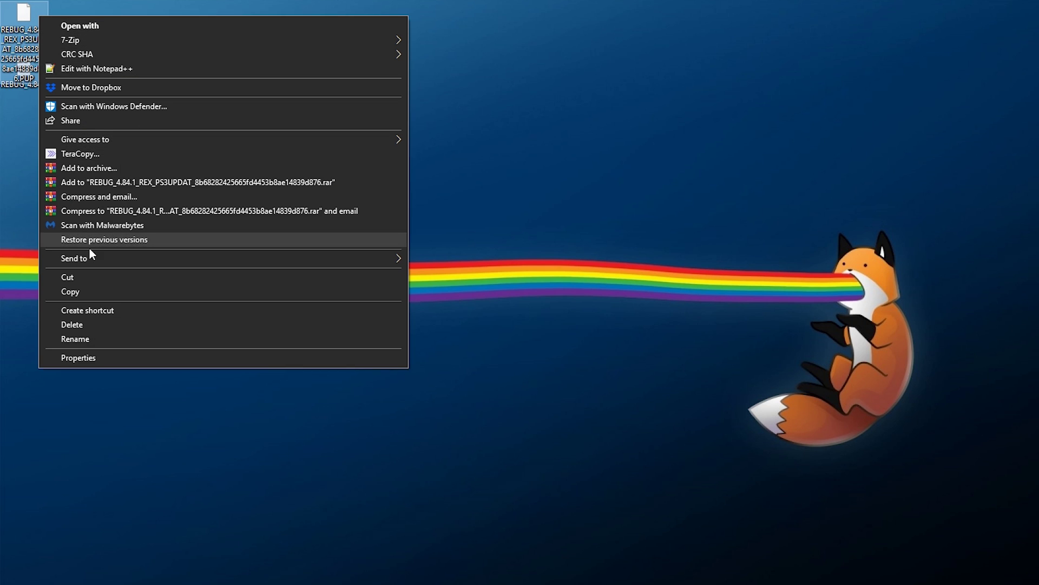
pyautogui.click(74, 290)
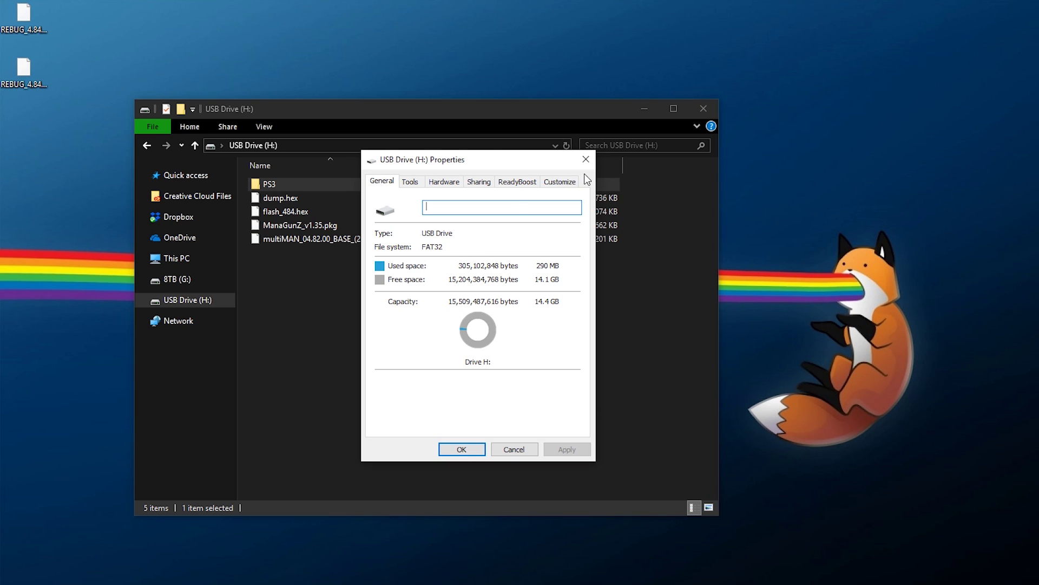
# Paste the REX update file into the USB drive's PS3\UPDATE folder.
pyautogui.click(590, 161)
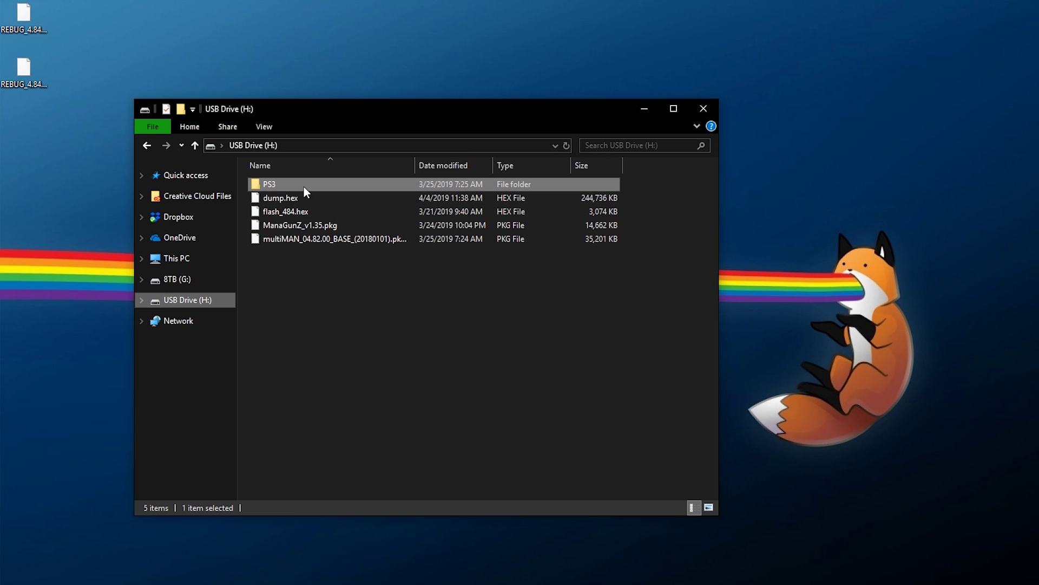
pyautogui.doubleClick(477, 188)
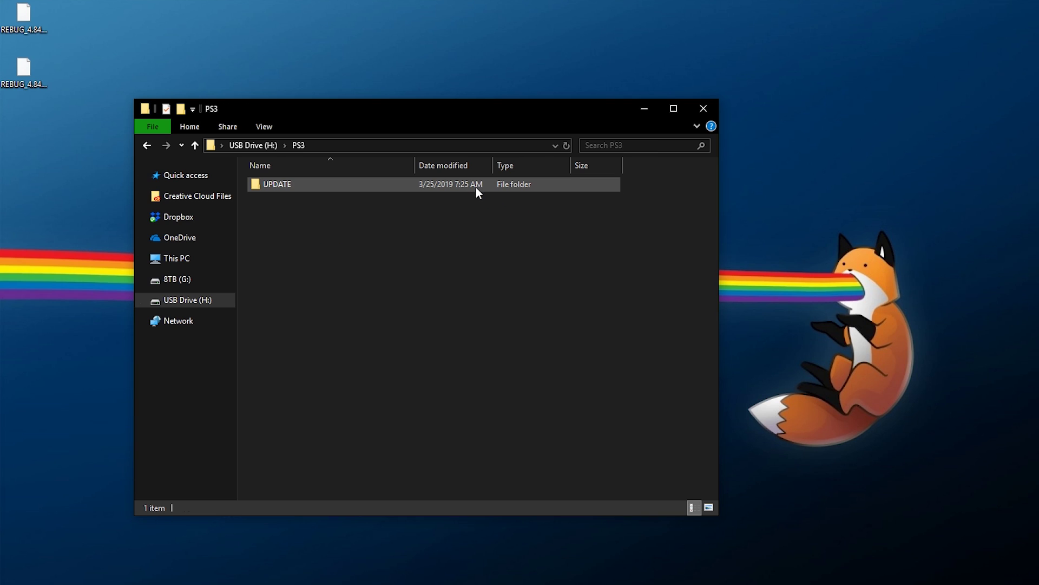
pyautogui.doubleClick(407, 186)
pyautogui.rightClick(357, 207)
pyautogui.click(424, 299)
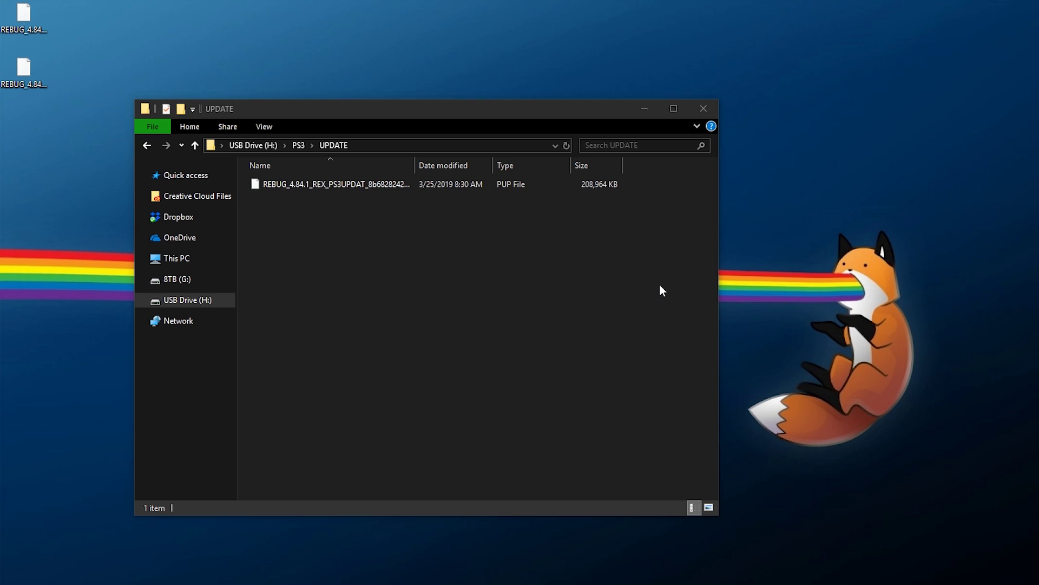
# Rename the pasted file to PS3UPDAT.PUP by removing the REBUG_4.84.1_REX_ prefix and hash.
pyautogui.click(318, 185)
pyautogui.click(328, 187)
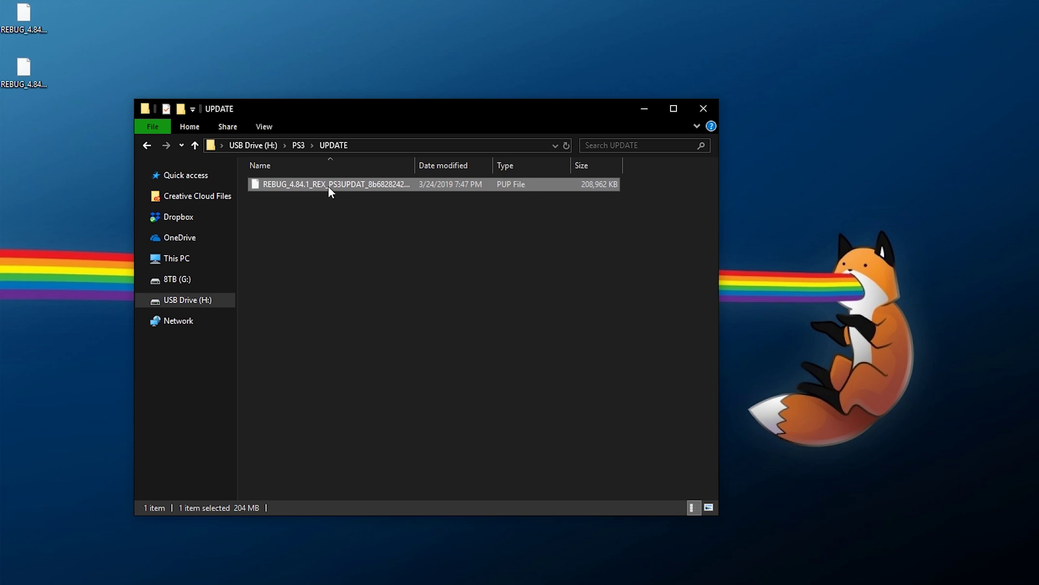
pyautogui.moveTo(329, 186); pyautogui.dragTo(215, 190)
pyautogui.press('BackSpace')
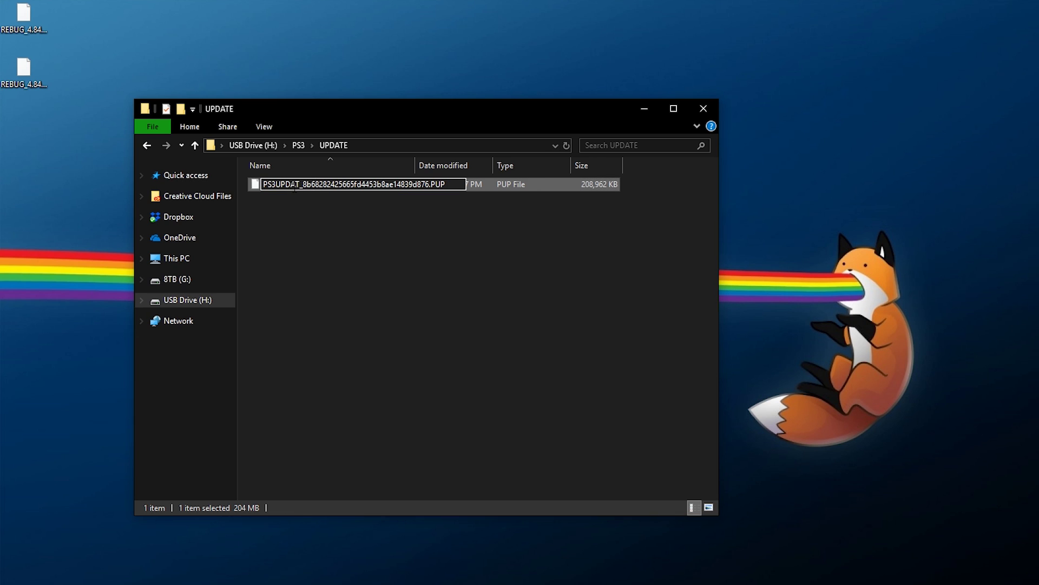
pyautogui.moveTo(300, 187); pyautogui.dragTo(429, 192)
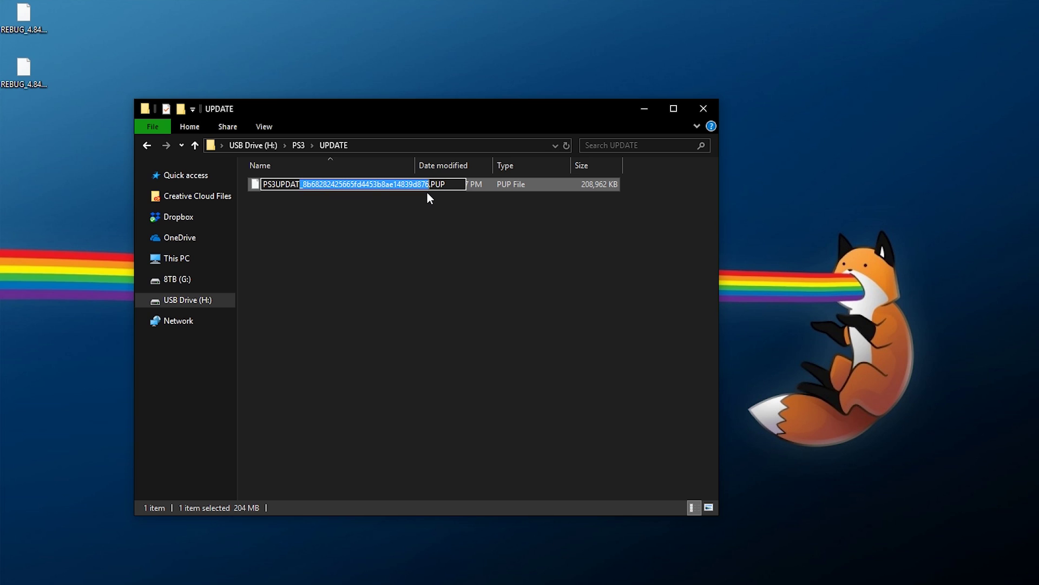
pyautogui.press('BackSpace')
pyautogui.click(303, 236)
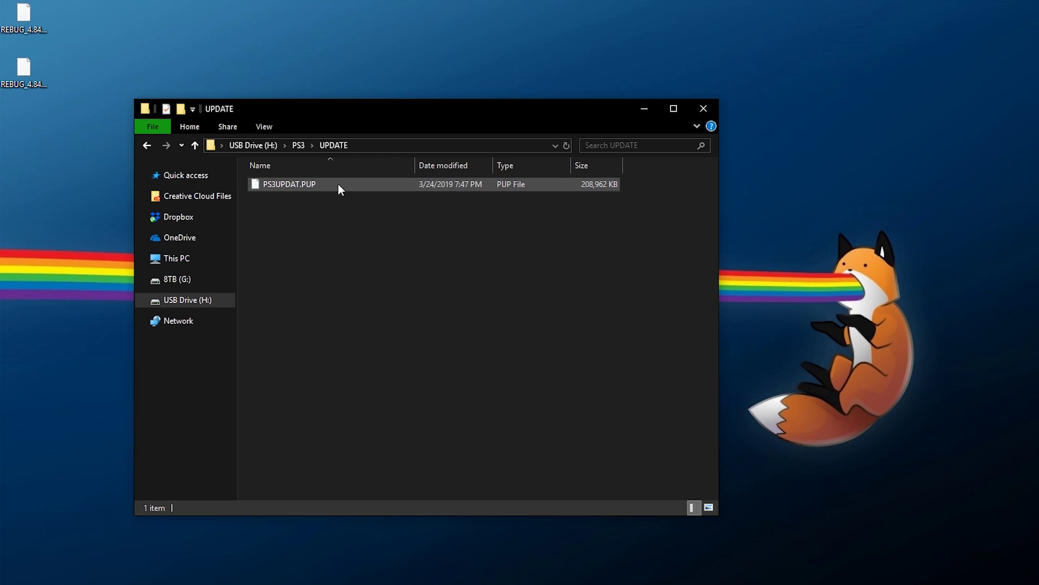
# Safely eject USB Drive (H:) from This PC.
pyautogui.click(258, 144)
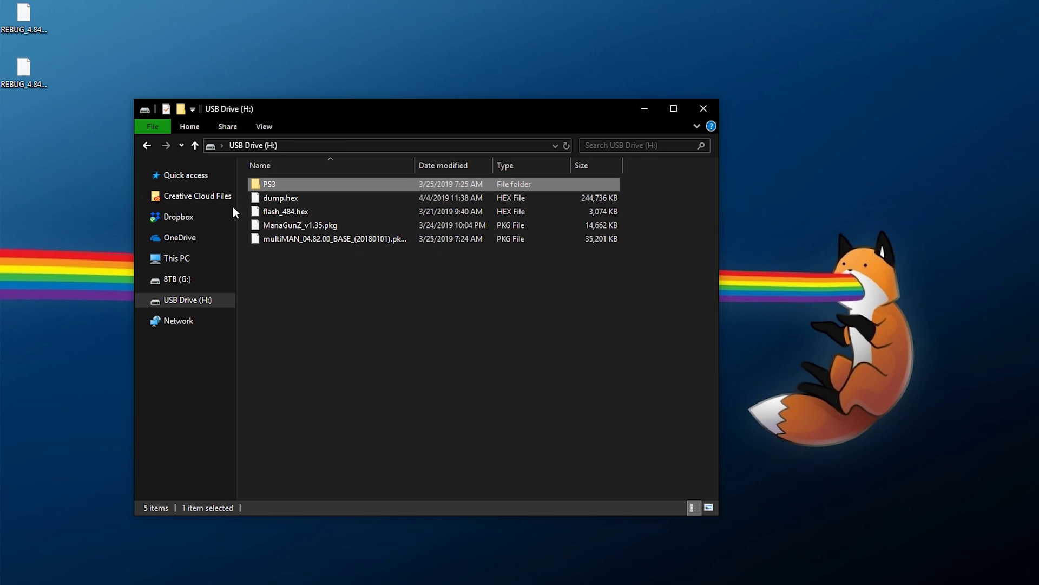
pyautogui.click(198, 264)
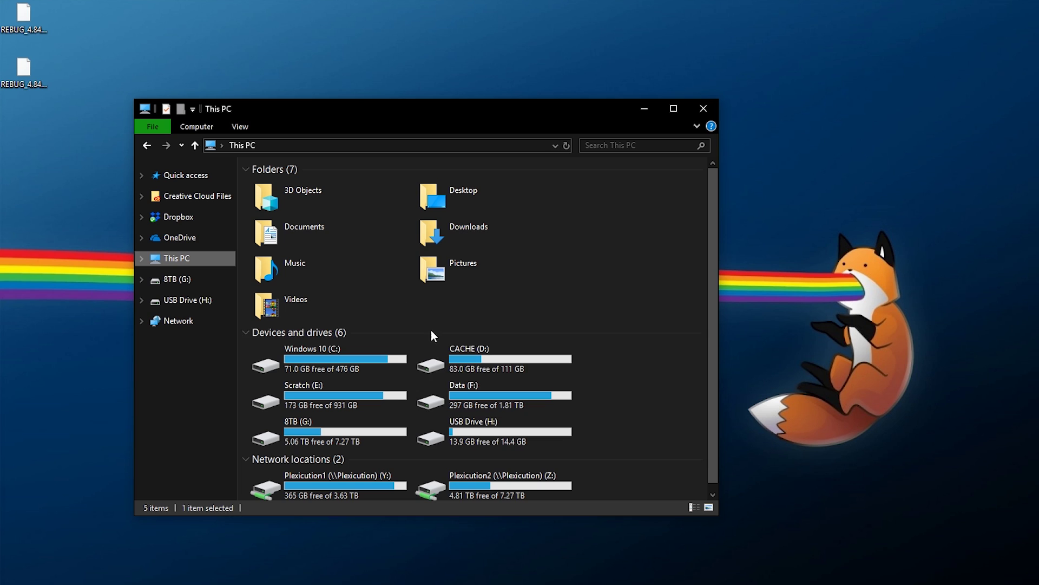
pyautogui.rightClick(466, 433)
pyautogui.click(498, 563)
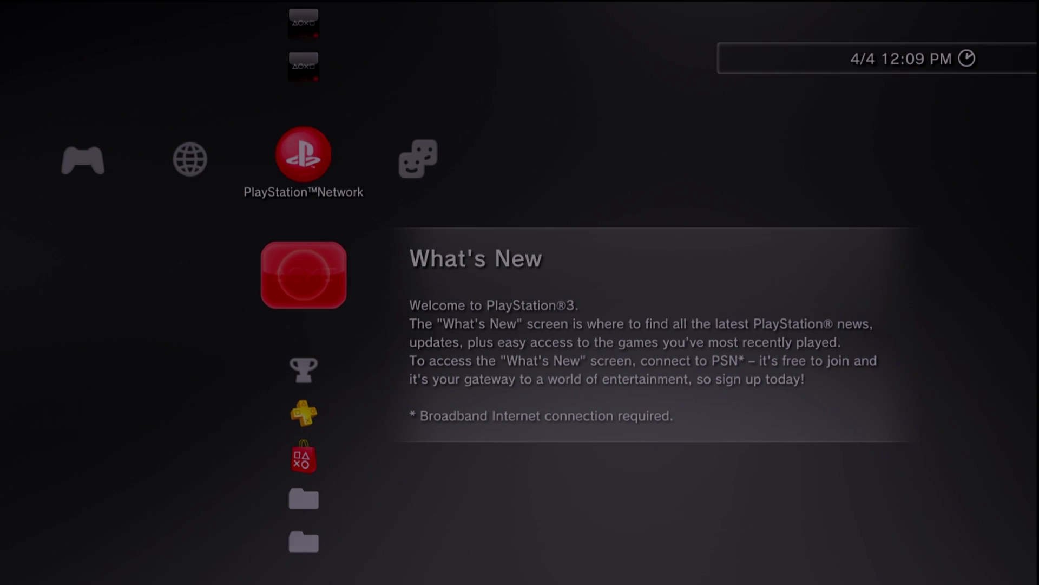
# Start the 4.84.1 REBUG System Update from Settings and accept the user agreement.
pyautogui.press('Left')
pyautogui.press('Left')
pyautogui.press('Left')
pyautogui.press('Left')
pyautogui.press('Left')
pyautogui.press('Left')
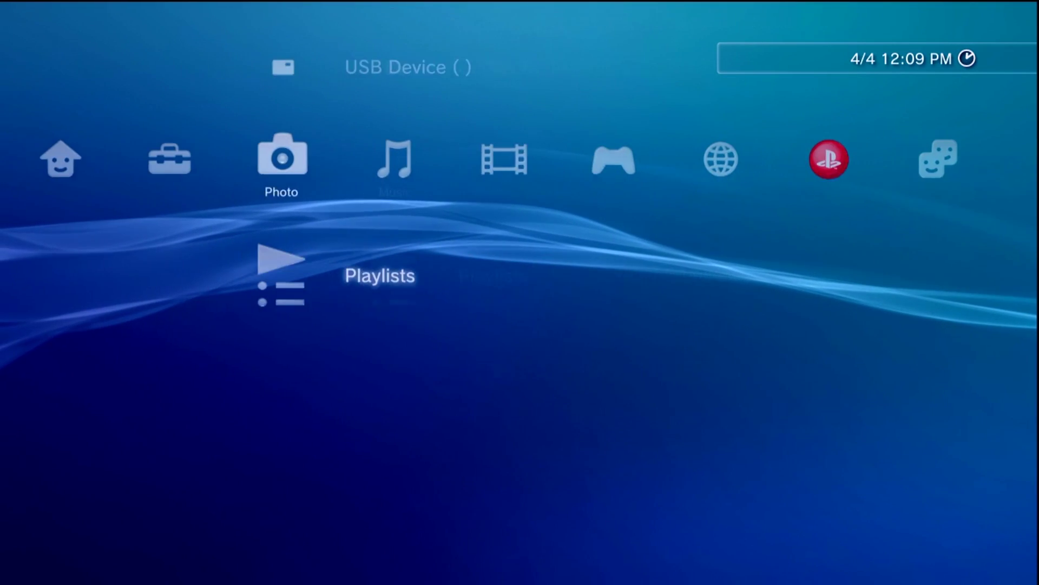
pyautogui.press('Up')
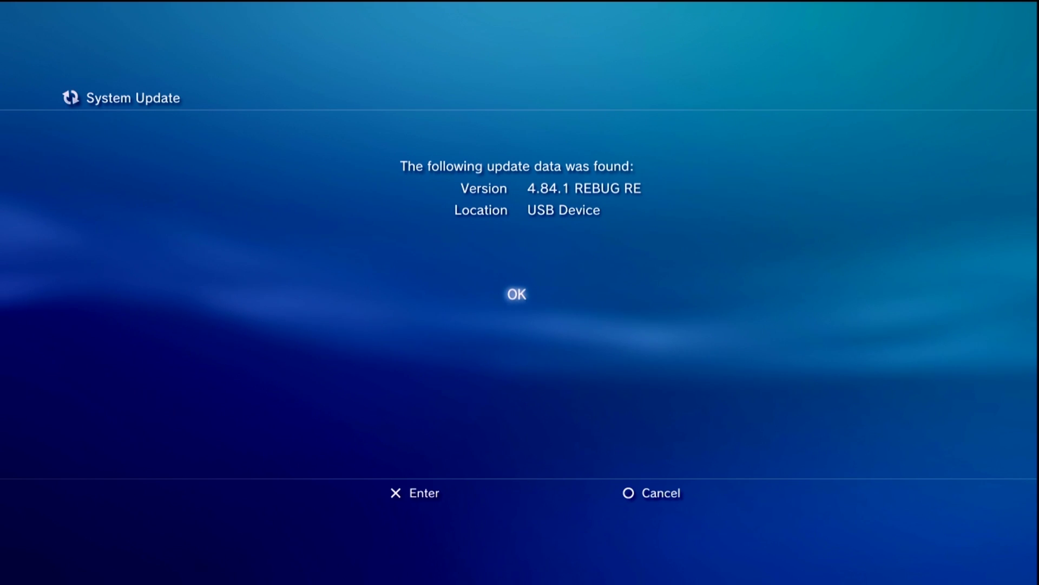
pyautogui.press('Return')
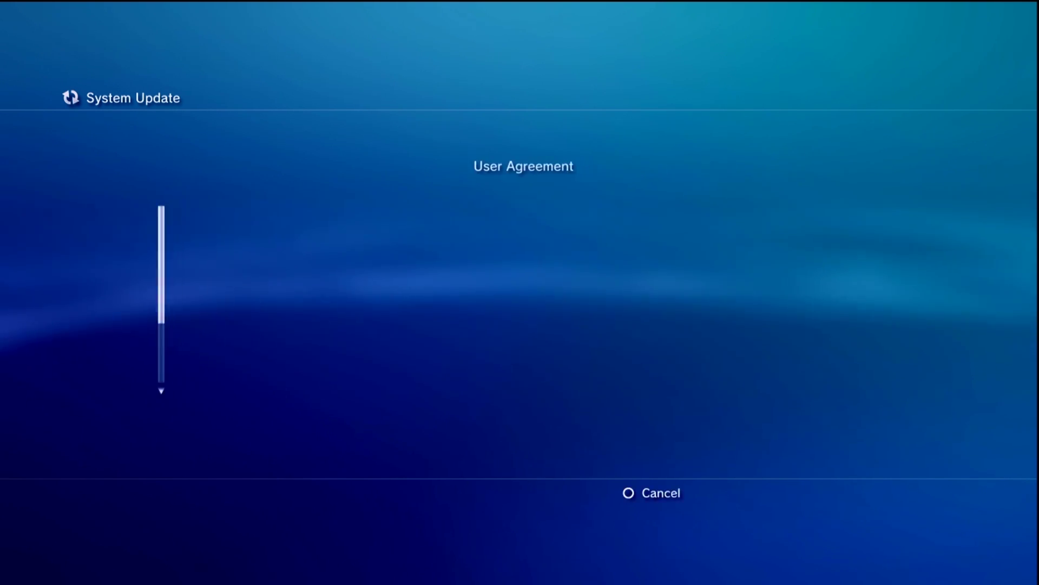
pyautogui.press('Right')
pyautogui.press('Down')
pyautogui.press('Return')
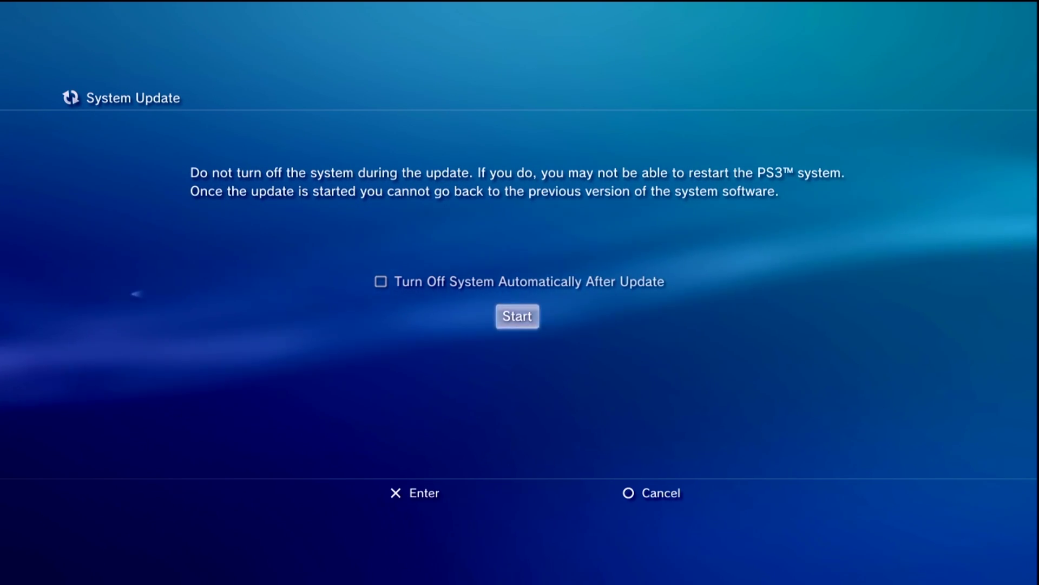
# Cancel the update and return to the XMB categories.
pyautogui.press('Escape')
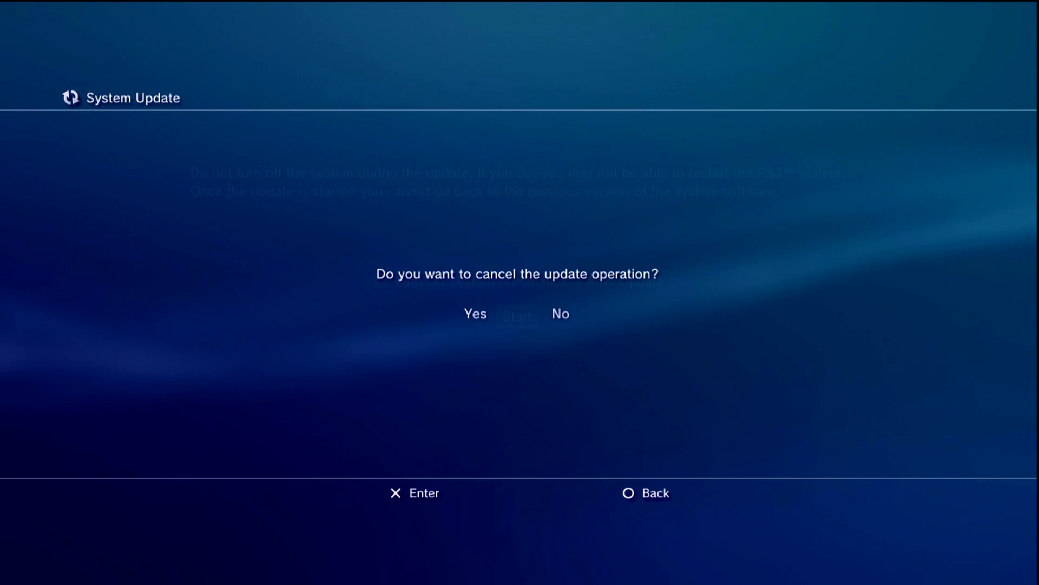
pyautogui.press('Return')
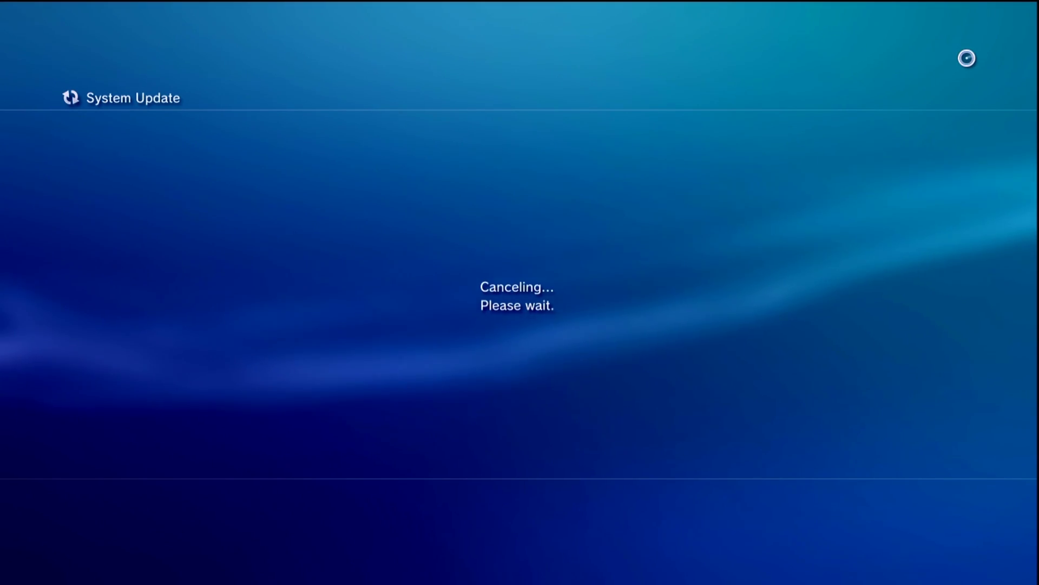
pyautogui.press('Right')
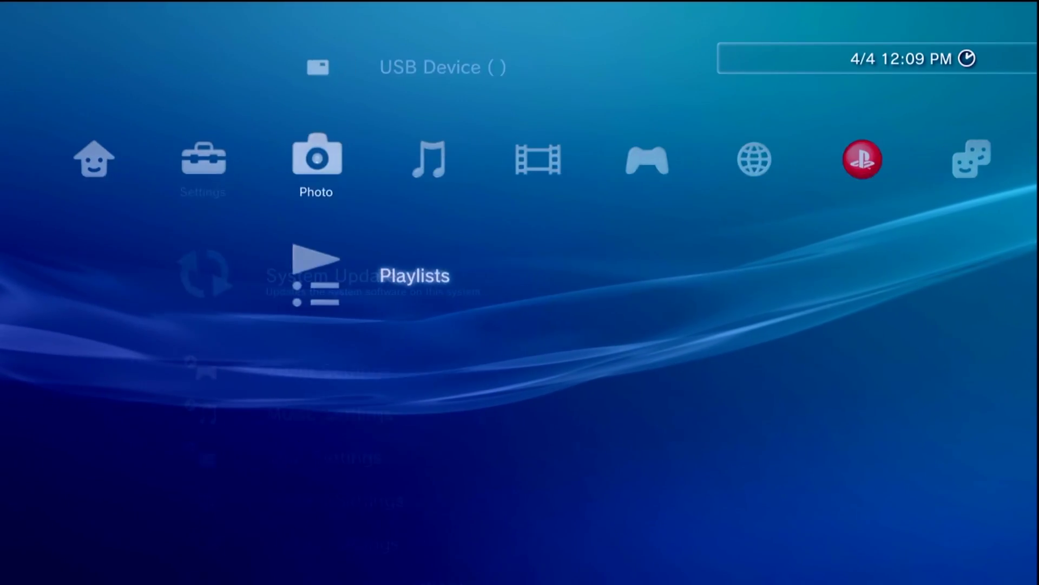
pyautogui.press('Right')
pyautogui.press('Right')
pyautogui.press('Right')
pyautogui.press('Right')
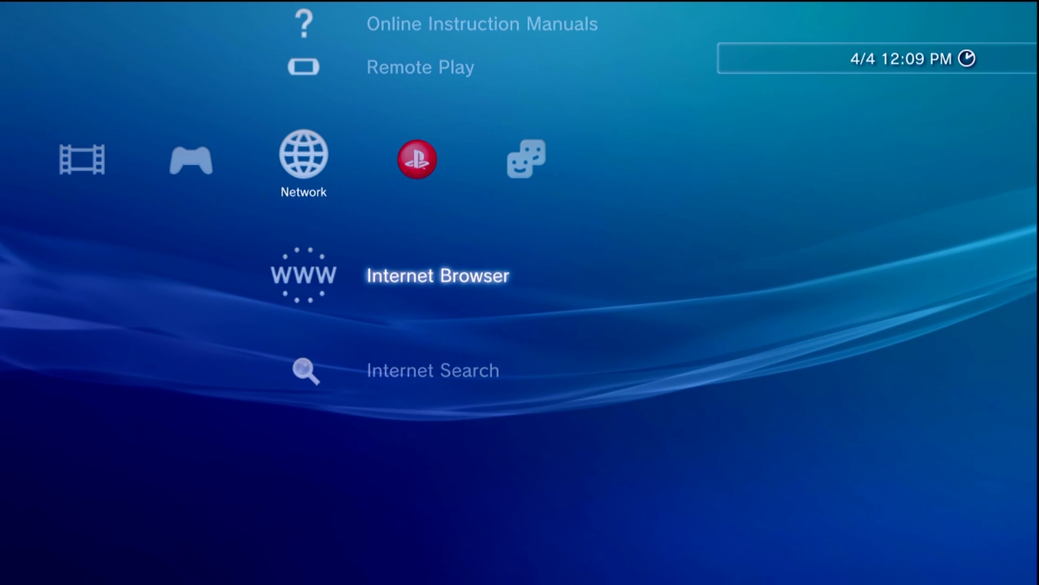
# Install the Rebug Toolbox .pkg via Package Manager from PS3 System Storage.
pyautogui.press('Left')
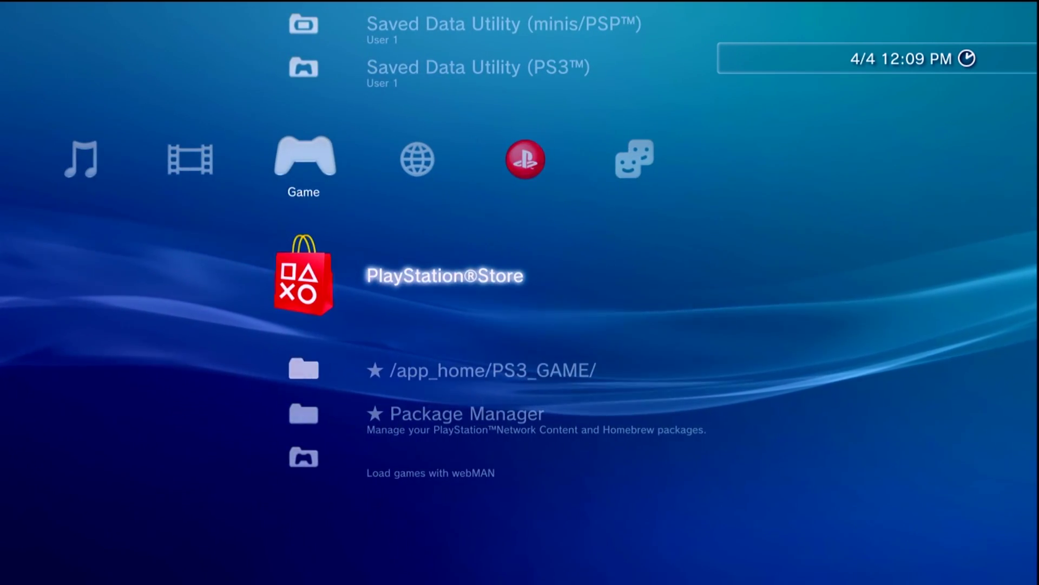
pyautogui.press('Down')
pyautogui.press('Down')
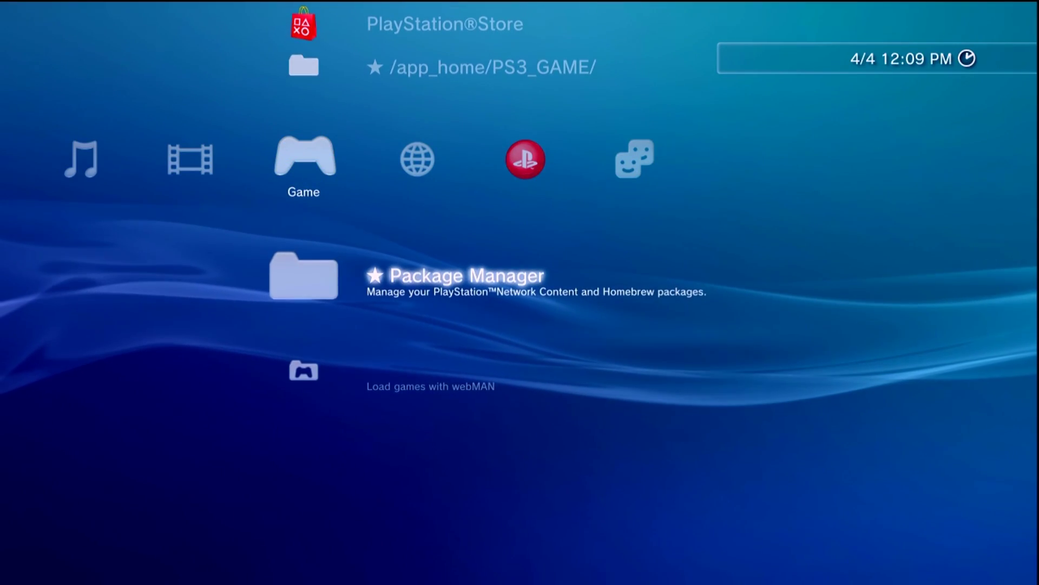
pyautogui.press('Return')
pyautogui.press('Down')
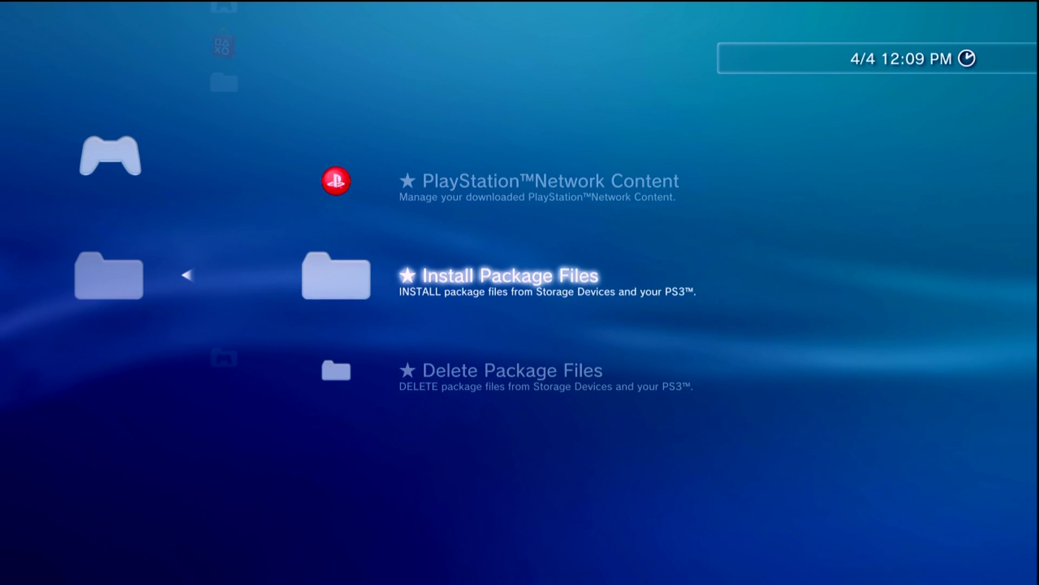
pyautogui.press('Return')
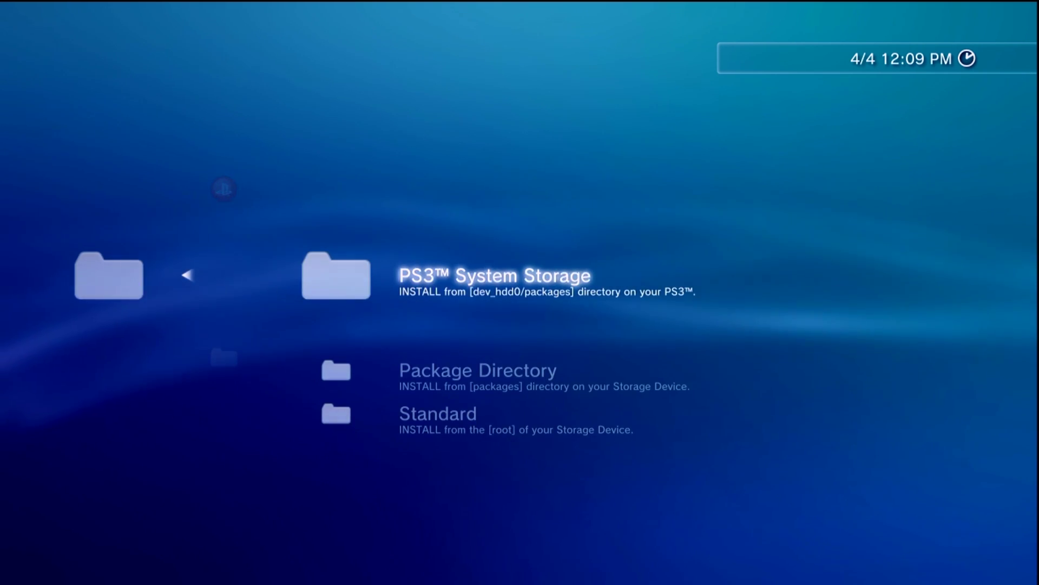
pyautogui.press('Return')
pyautogui.press('Return')
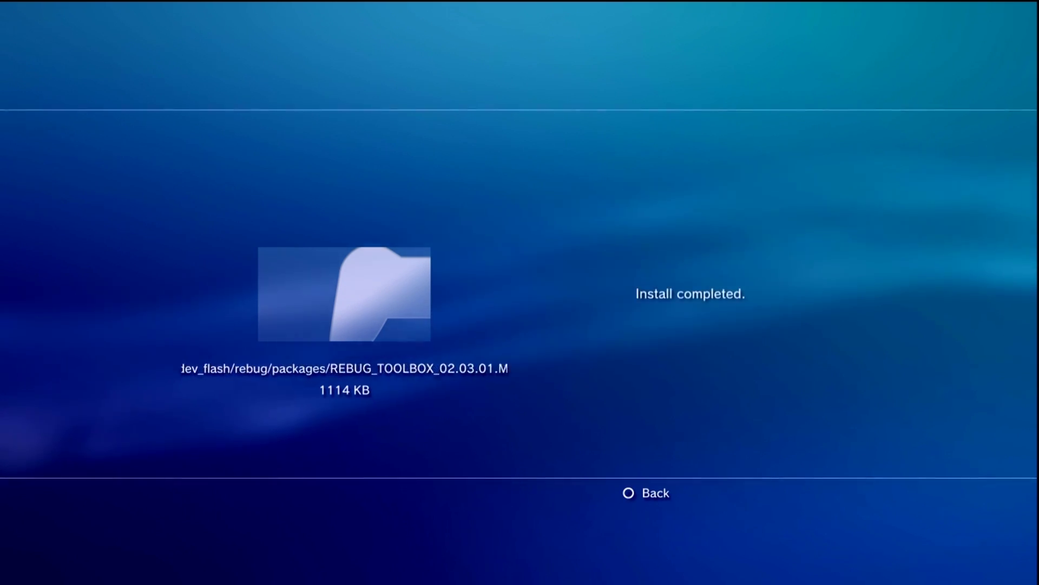
pyautogui.press('Escape')
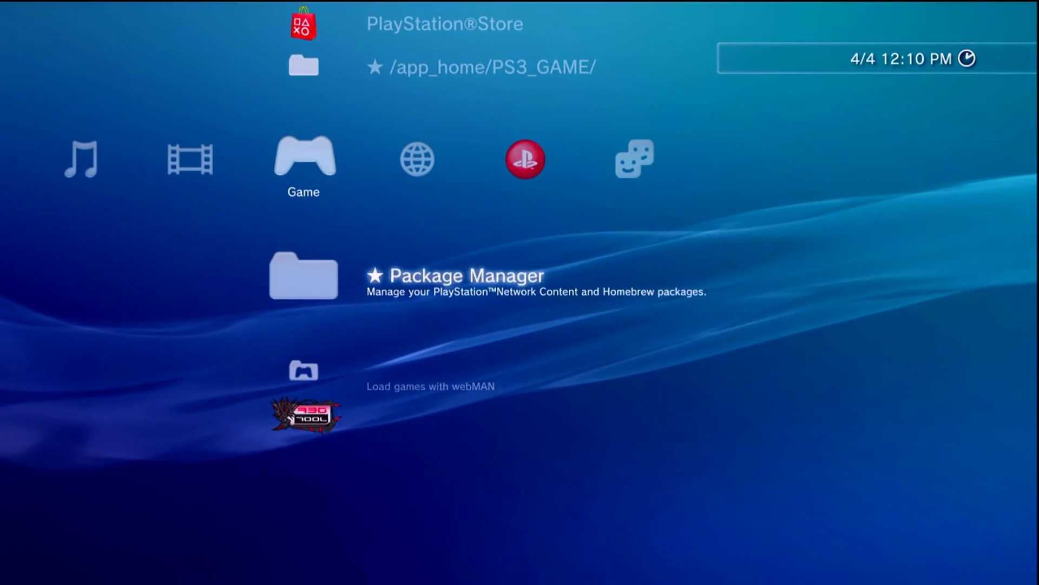
pyautogui.press('Down')
pyautogui.press('Down')
# Launch Rebug Toolbox and view its system information: firmware 4.84, CEX kernel and target.
pyautogui.press('Return')
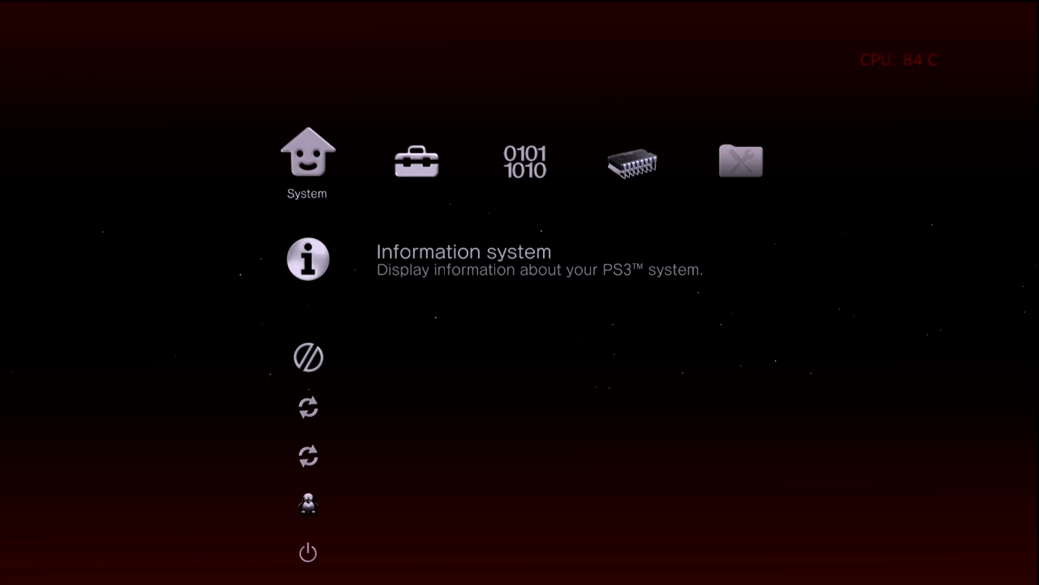
pyautogui.press('Return')
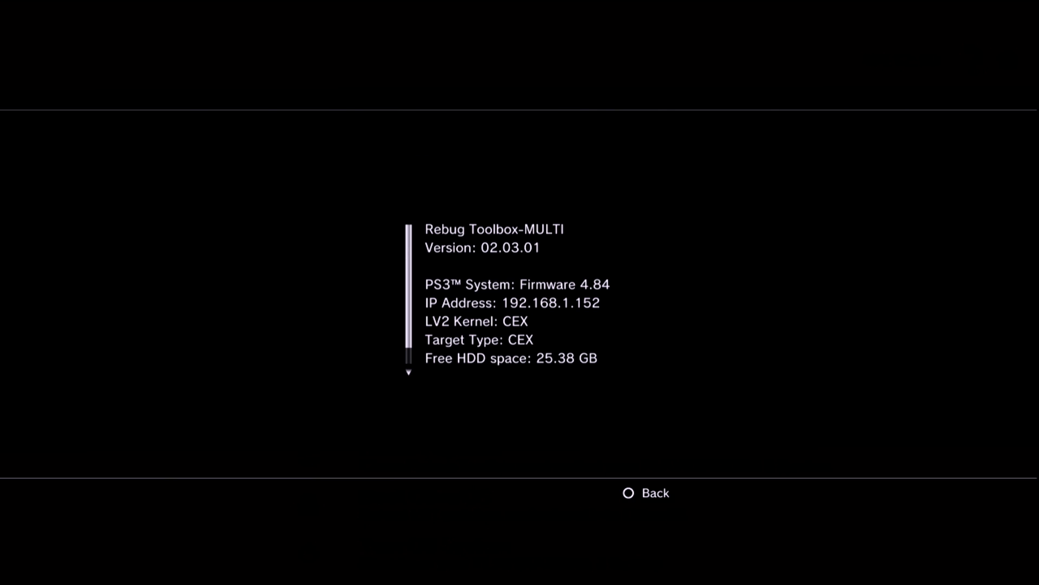
# Set Toggle QA Flag to Enabled under Utilities.
pyautogui.press('Escape')
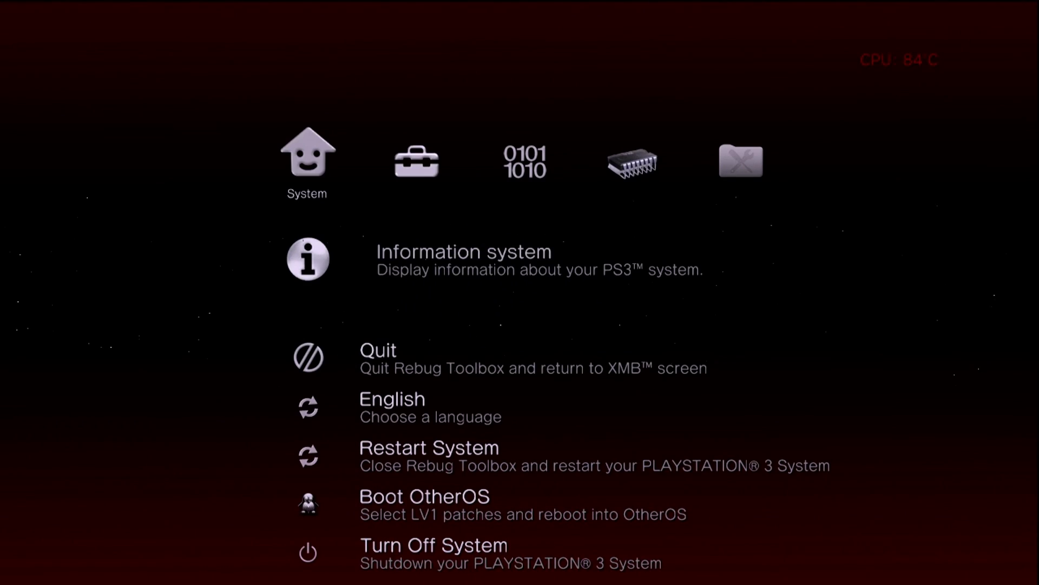
pyautogui.press('Right')
pyautogui.press('Right')
pyautogui.press('Right')
pyautogui.press('Right')
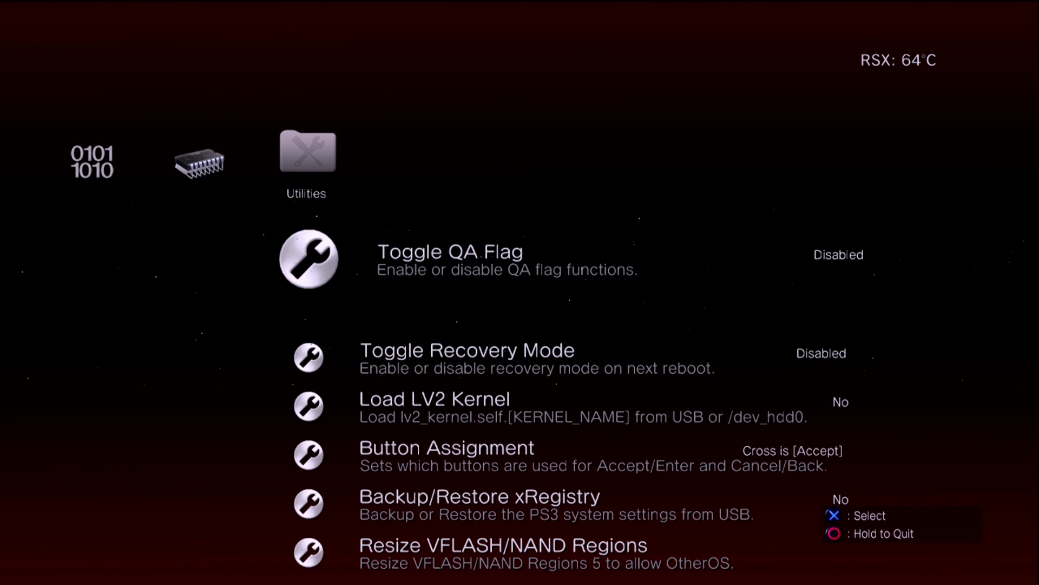
pyautogui.press('Return')
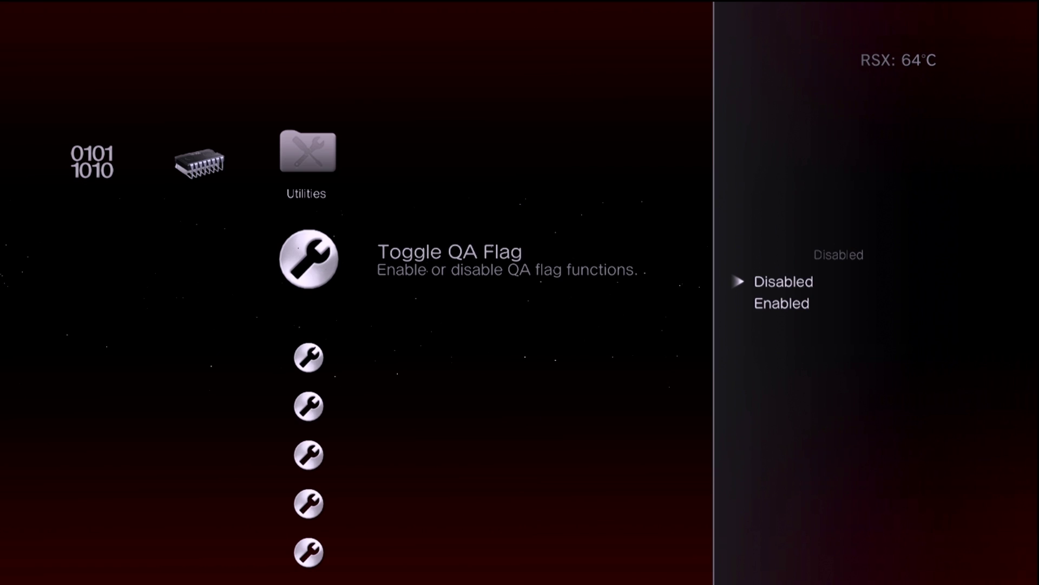
pyautogui.press('Down')
pyautogui.press('Escape')
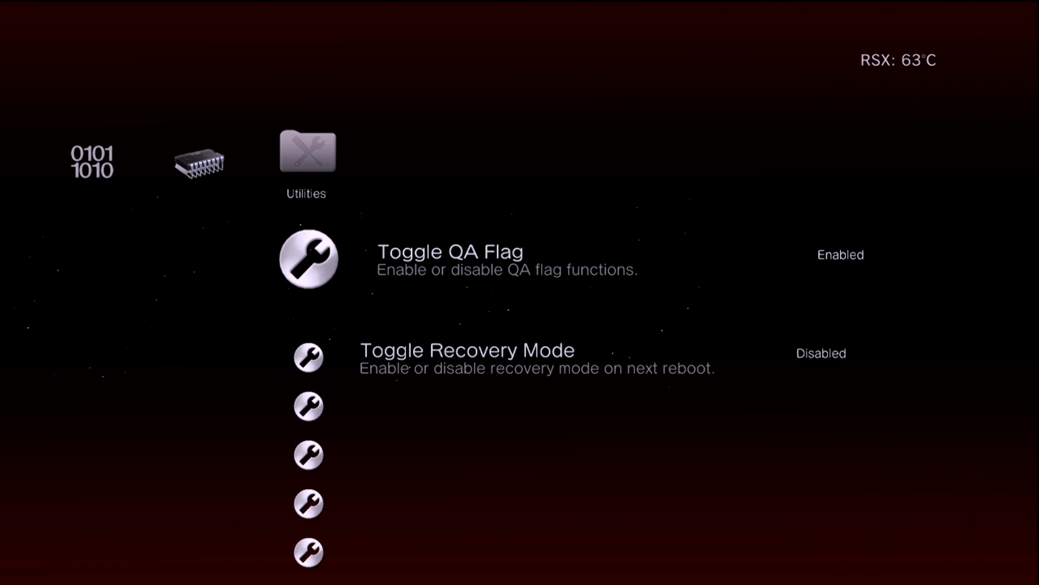
# Run the Dump eid root key utility.
pyautogui.press('Down')
pyautogui.press('Down')
pyautogui.press('Down')
pyautogui.press('Down')
pyautogui.press('Down')
pyautogui.press('Down')
pyautogui.press('Down')
pyautogui.press('Down')
pyautogui.press('Down')
pyautogui.press('Down')
pyautogui.press('Down')
pyautogui.press('Down')
pyautogui.press('Down')
pyautogui.press('Down')
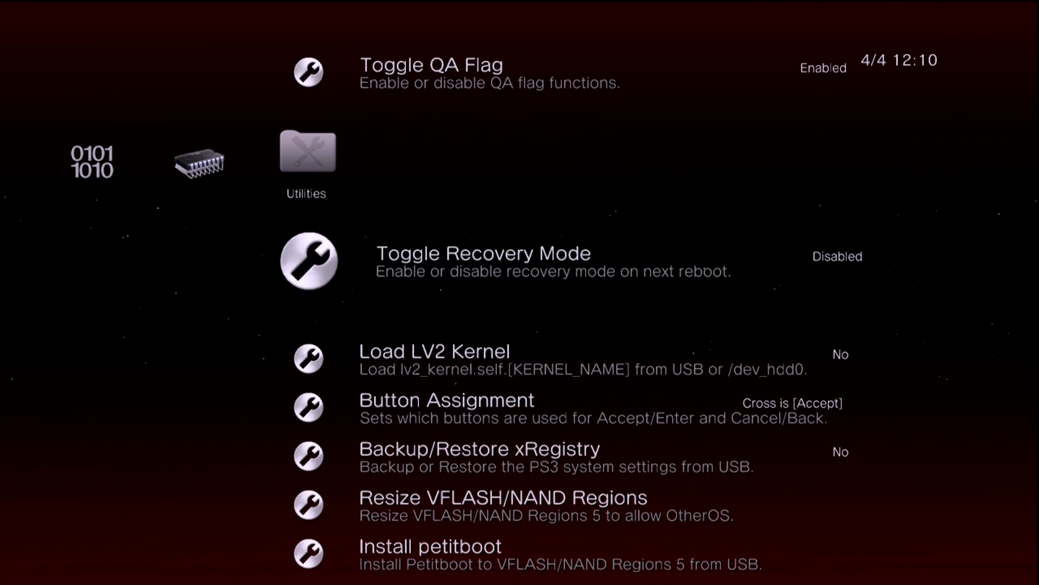
pyautogui.press('Up')
pyautogui.press('Up')
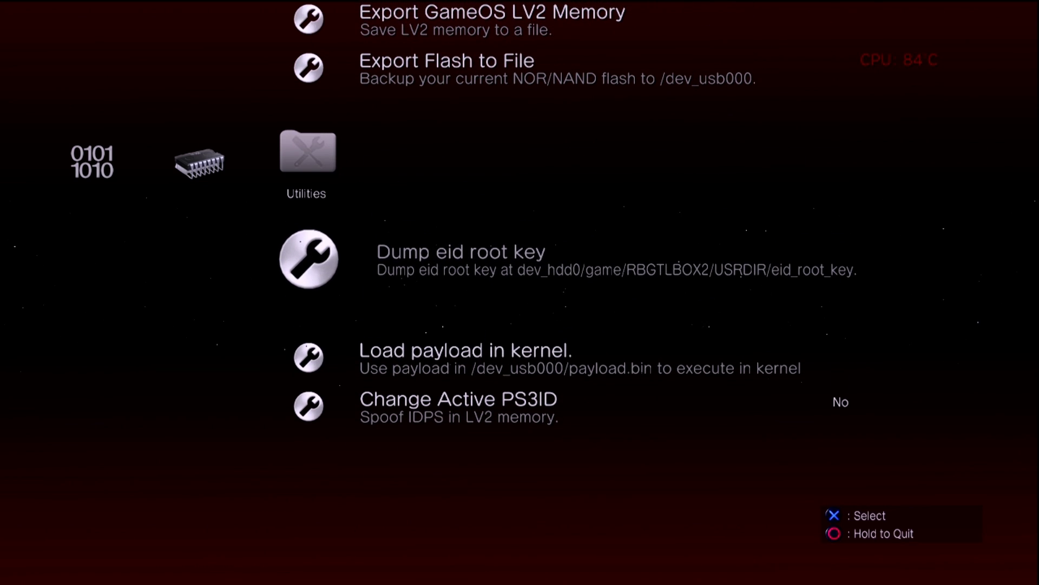
pyautogui.press('Return')
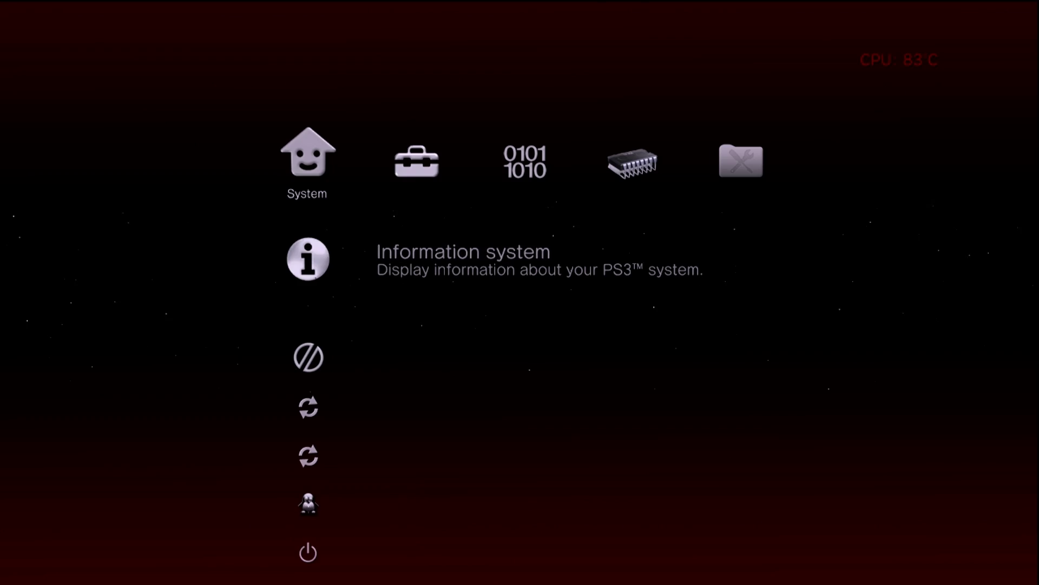
pyautogui.press('Right')
pyautogui.press('Right')
pyautogui.press('Right')
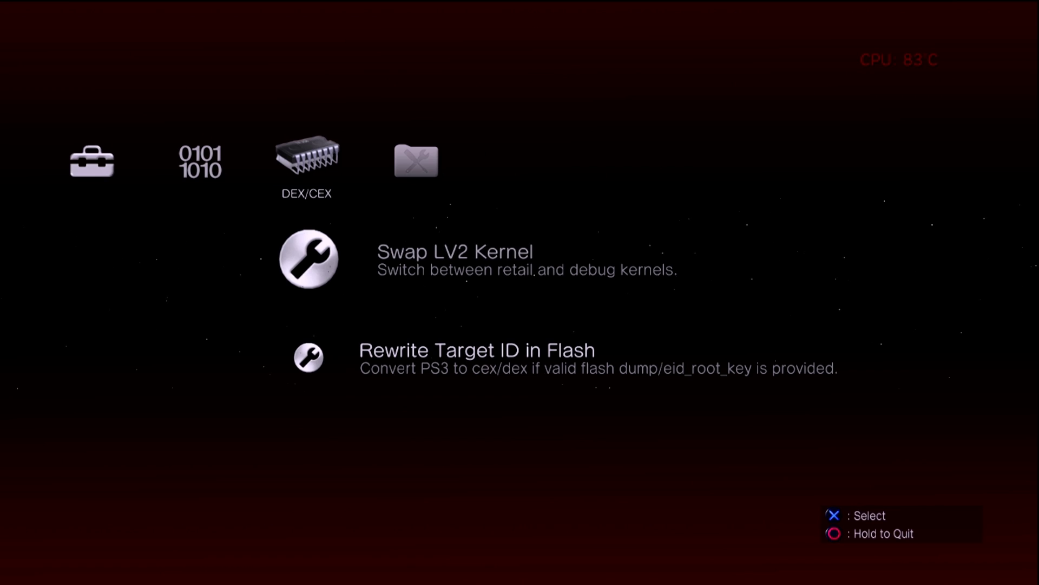
# Run Rewrite Target ID in Flash, accepting automatic CEX-to-DEX conversion, then return to DEX/CEX.
pyautogui.press('Down')
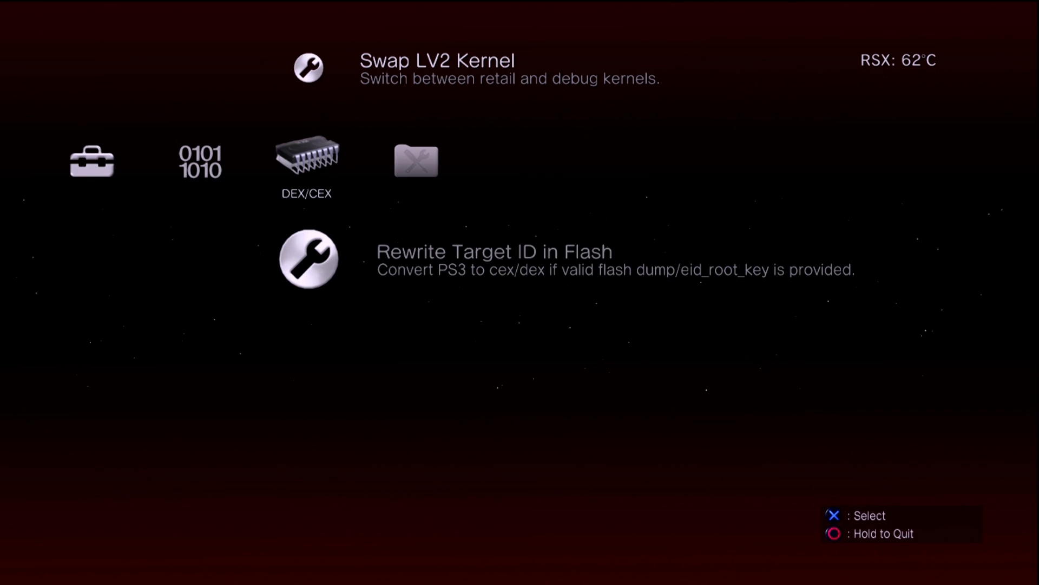
pyautogui.press('Right')
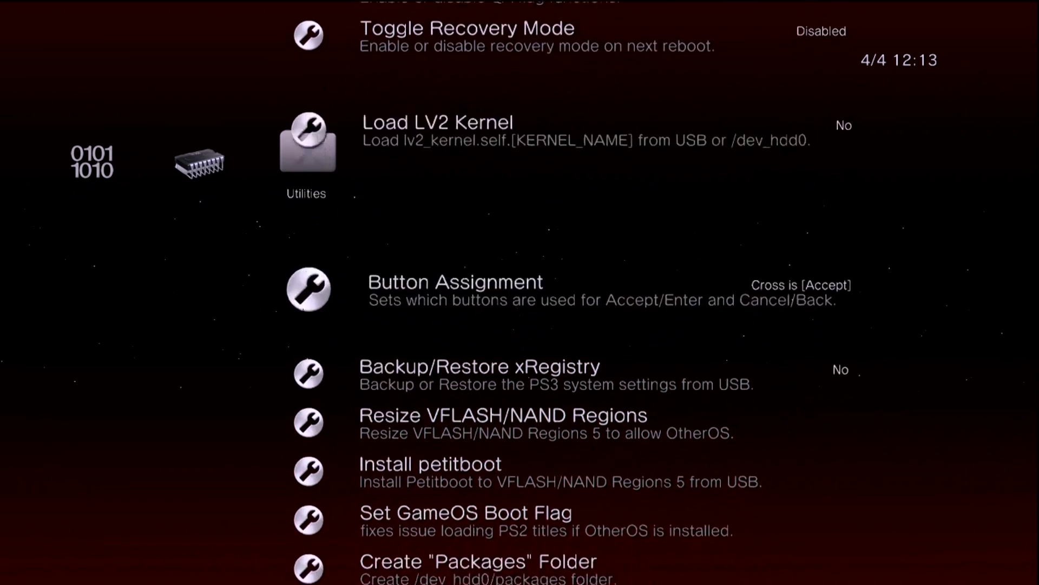
pyautogui.press('Down')
pyautogui.press('Down')
pyautogui.press('Down')
pyautogui.press('Down')
pyautogui.press('Down')
pyautogui.press('Down')
pyautogui.press('Down')
pyautogui.press('Down')
pyautogui.press('Down')
pyautogui.press('Down')
pyautogui.press('Up')
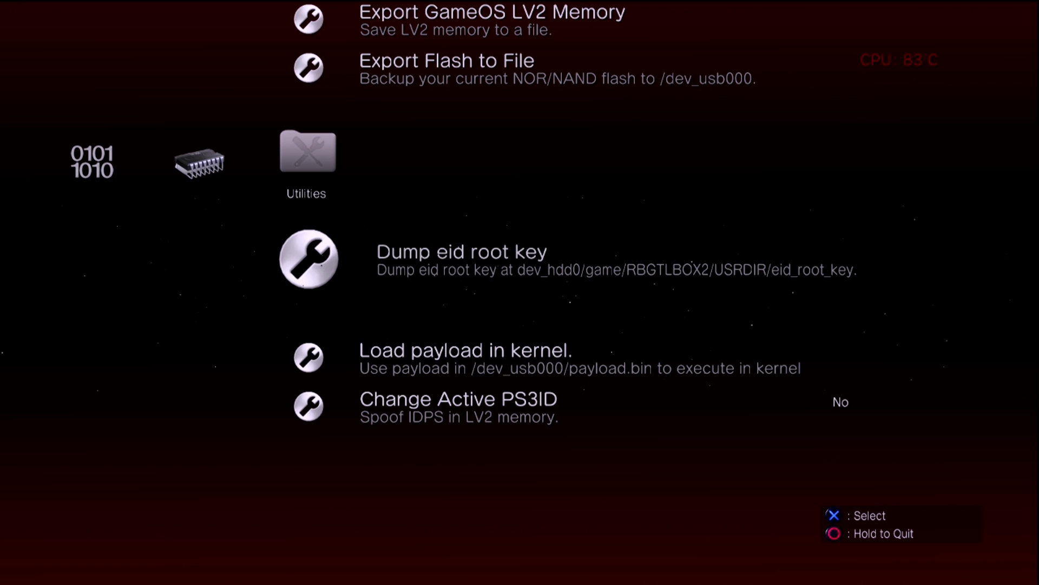
pyautogui.press('Return')
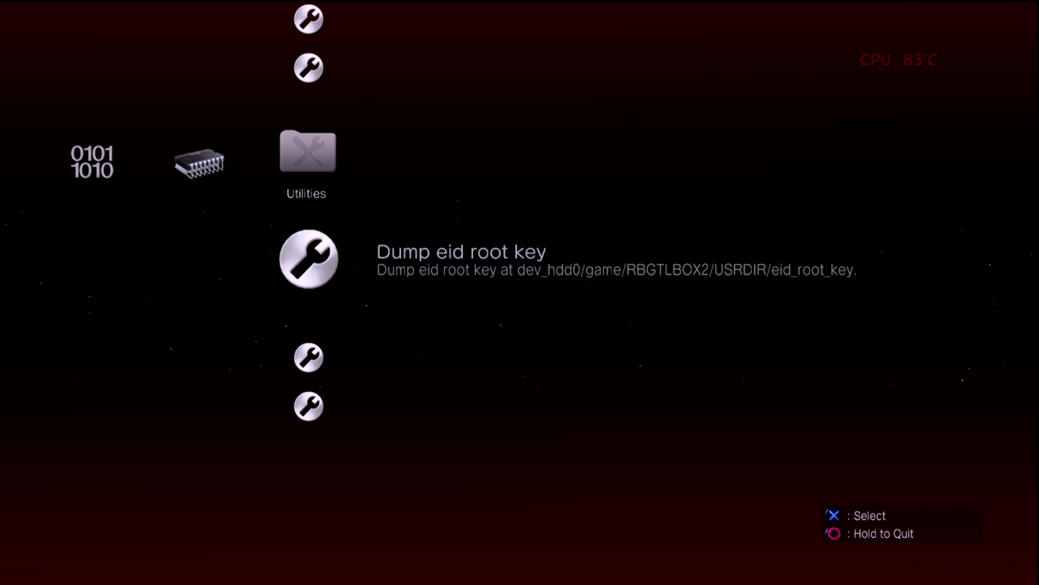
pyautogui.press('Left')
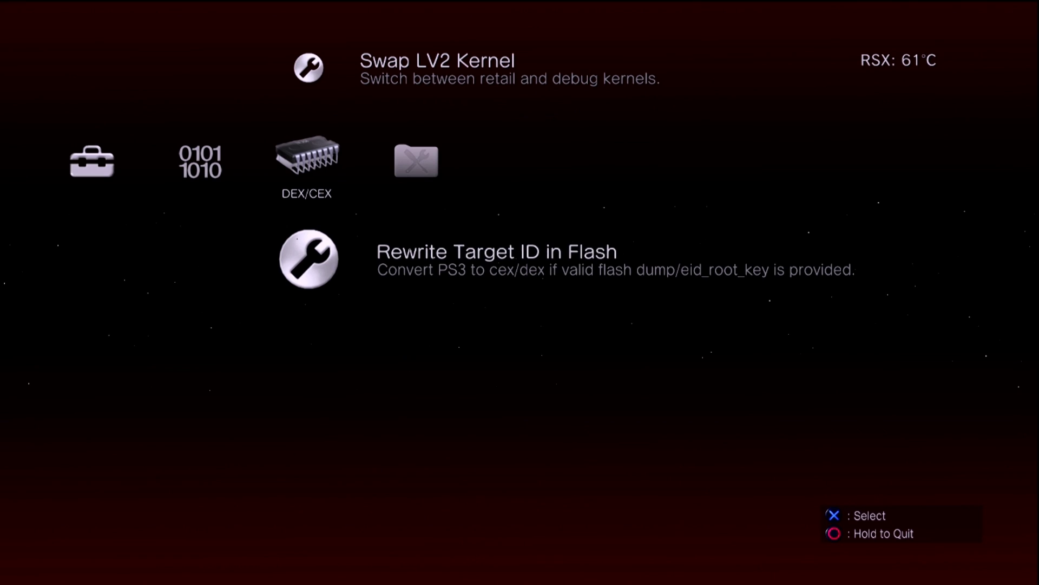
pyautogui.press('Up')
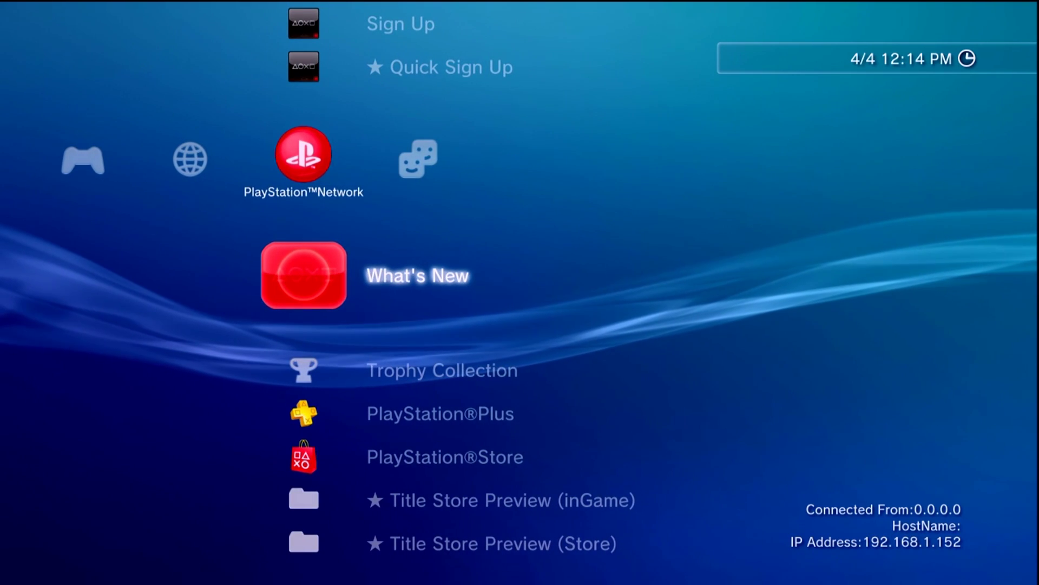
# Relaunch Rebug Toolbox from Game and confirm Information system shows firmware 4.84 DEX, DEX kernel.
pyautogui.press('Left')
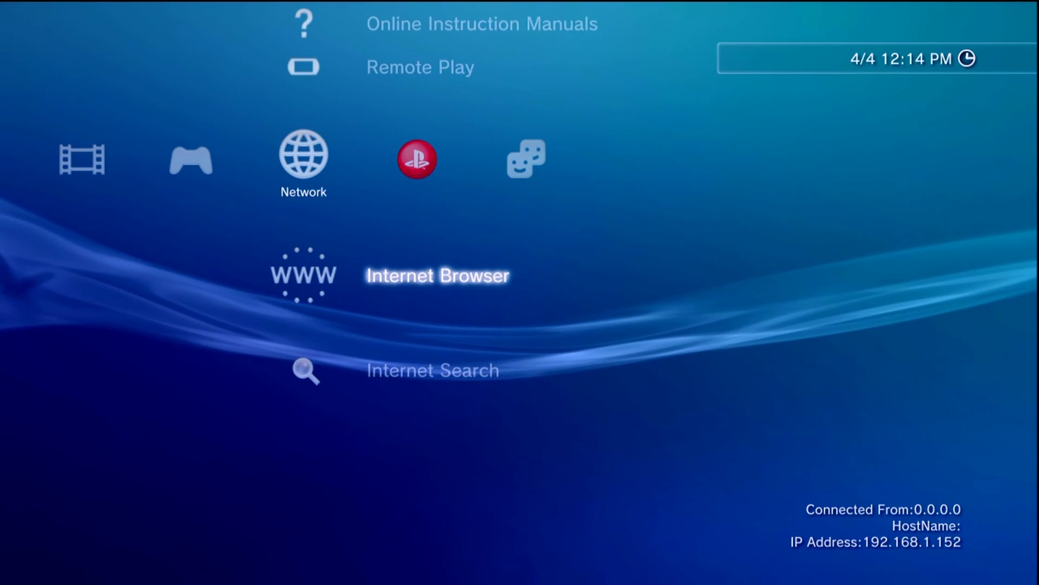
pyautogui.press('Left')
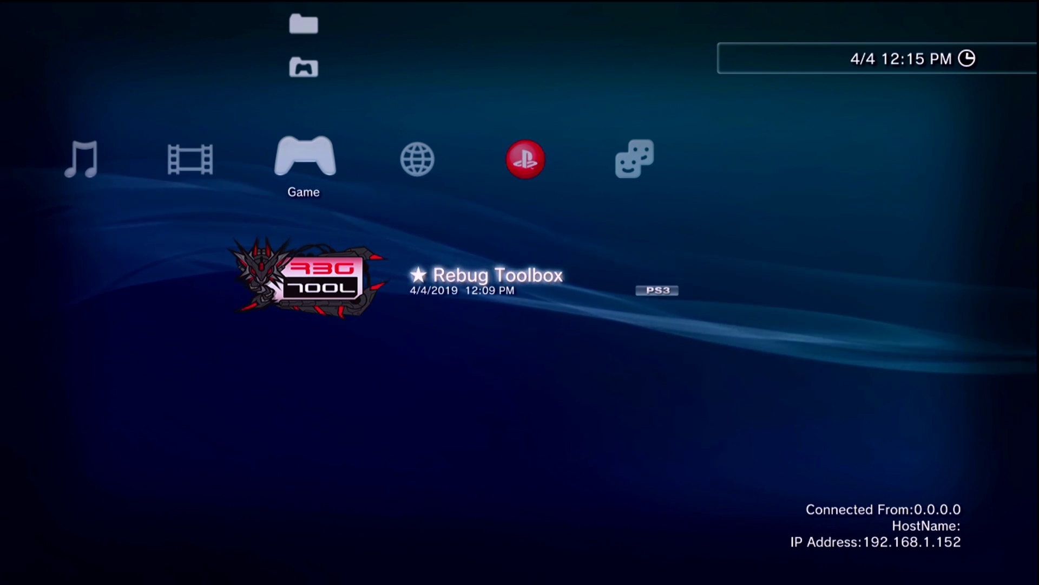
pyautogui.press('Right')
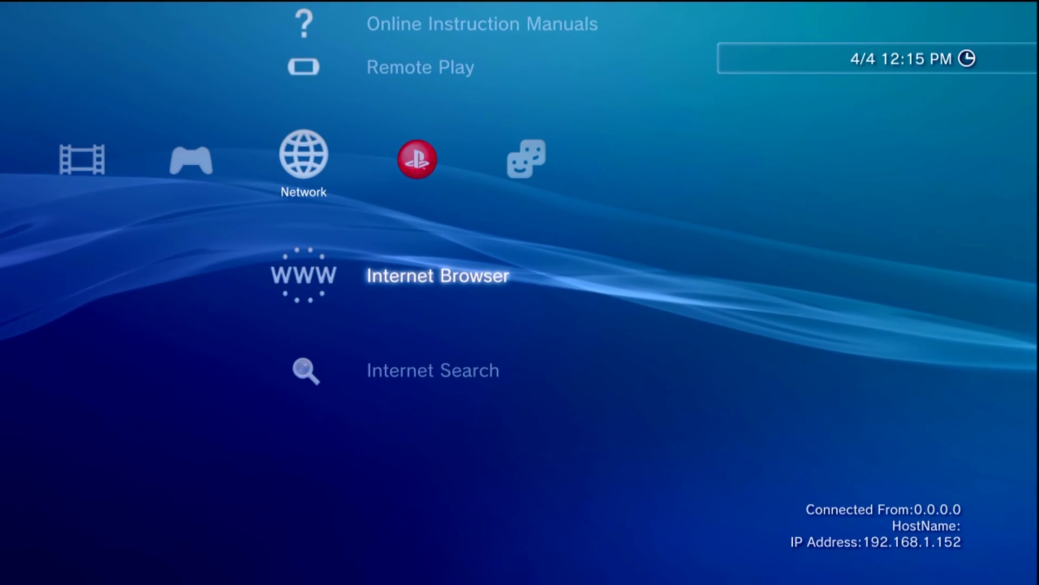
pyautogui.press('Left')
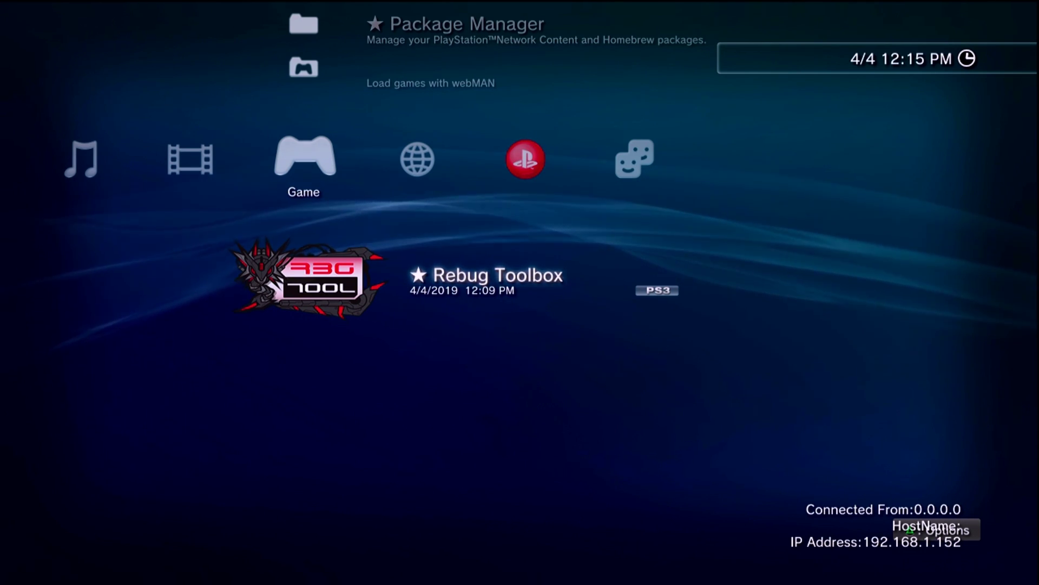
pyautogui.press('Return')
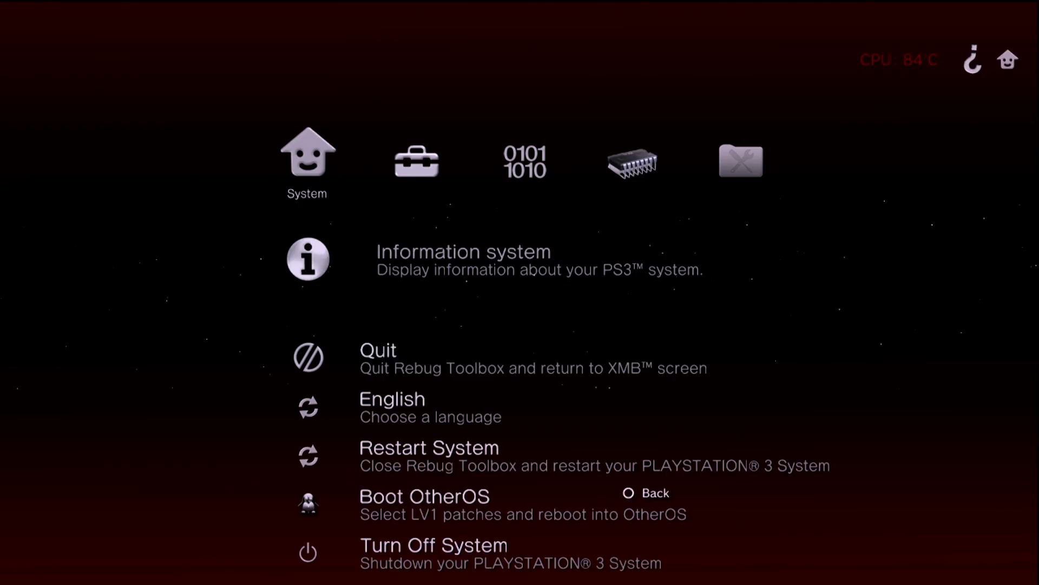
pyautogui.press('Return')
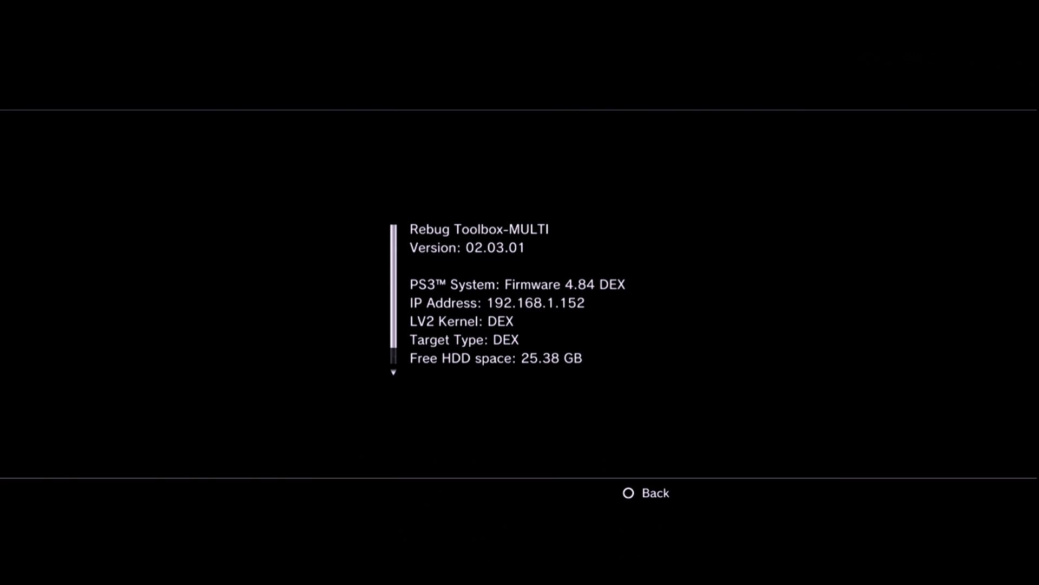
pyautogui.press('Escape')
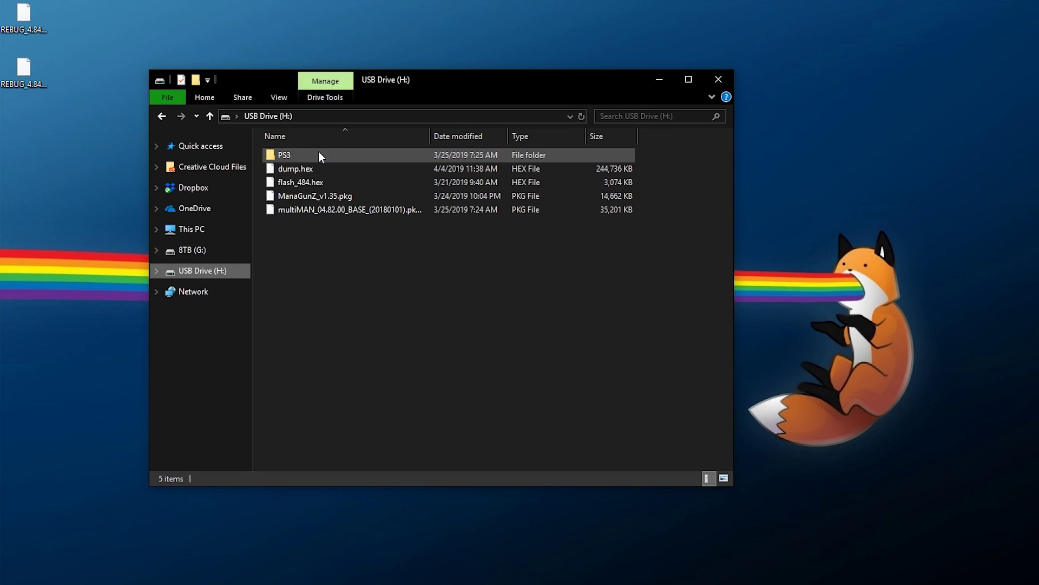
# Permanently delete the old PS3UPDAT.PUP from the USB drive's PS3\UPDATE folder.
pyautogui.doubleClick(319, 154)
pyautogui.doubleClick(319, 155)
pyautogui.click(318, 154)
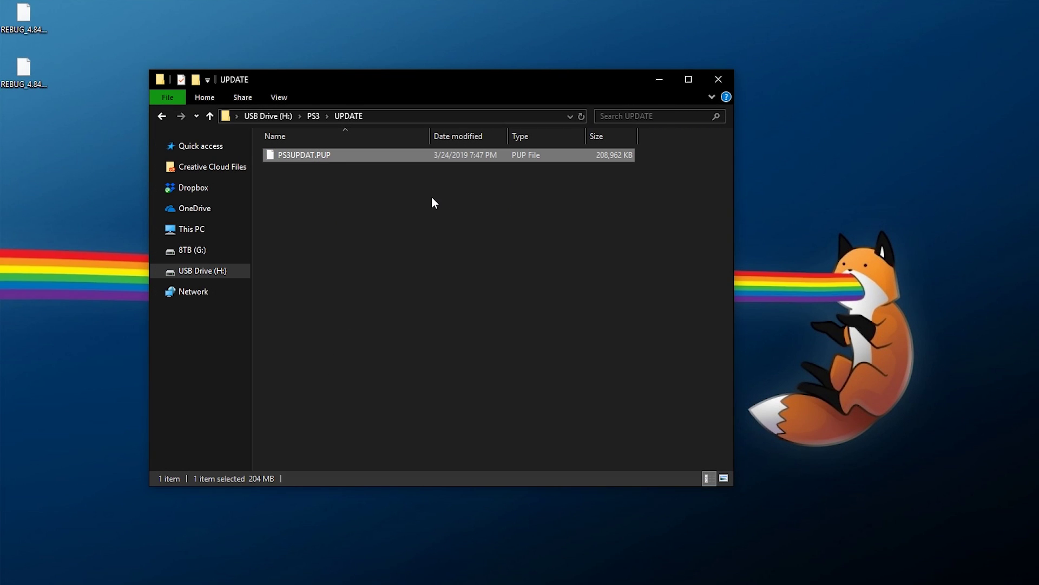
pyautogui.hotkey('shift', 'Delete')
pyautogui.press('Return')
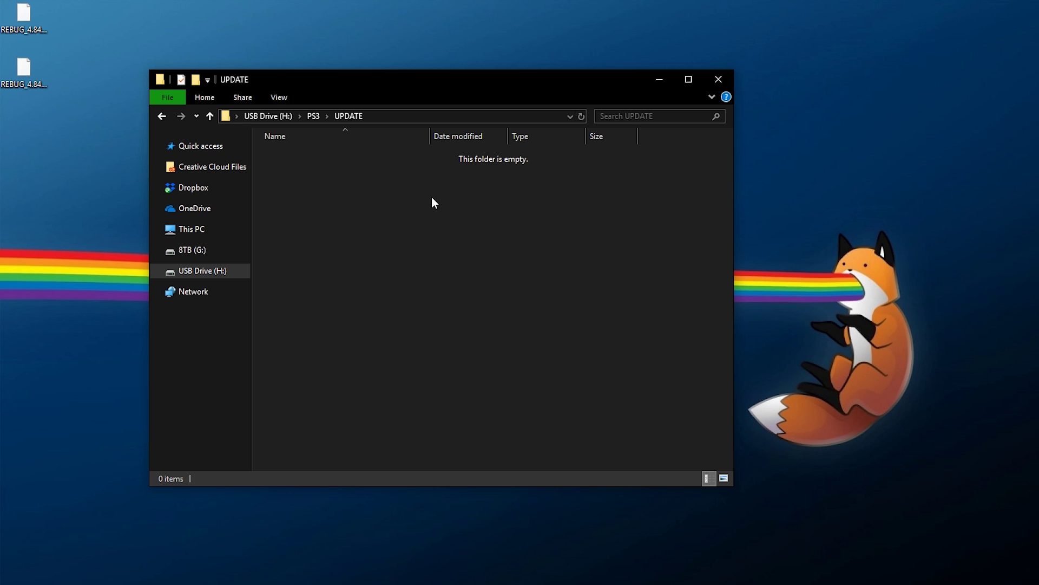
# Move the Rebug 4.84.1 D-REX update file from the desktop into PS3\UPDATE.
pyautogui.click(21, 68)
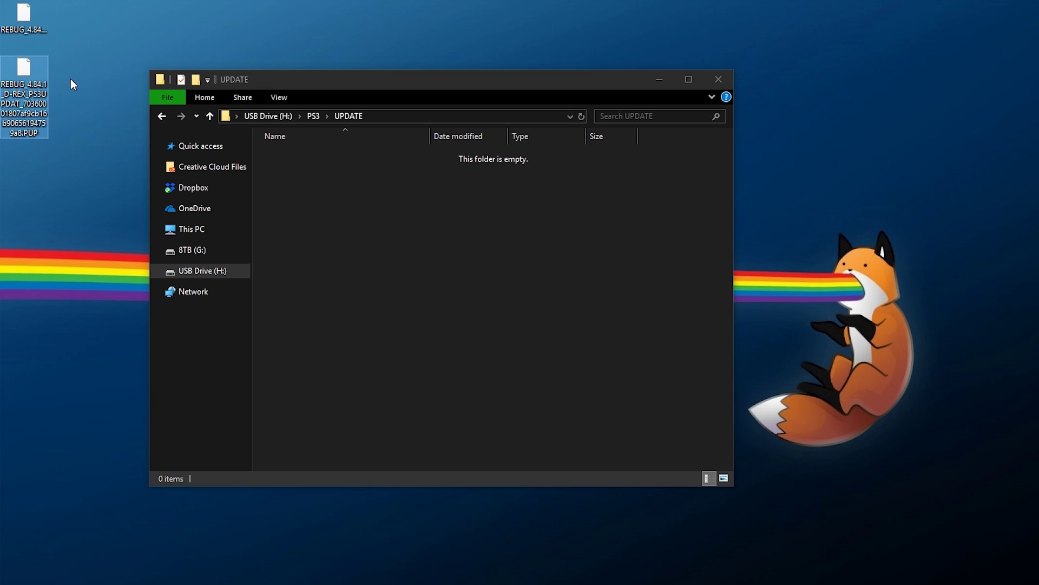
pyautogui.rightClick(37, 71)
pyautogui.click(92, 333)
pyautogui.rightClick(341, 224)
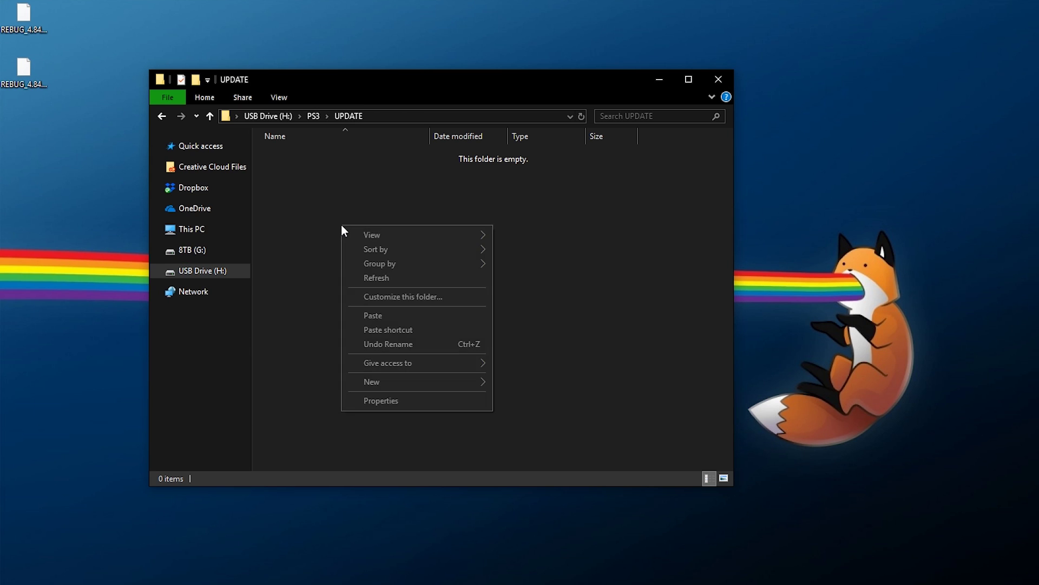
pyautogui.click(395, 319)
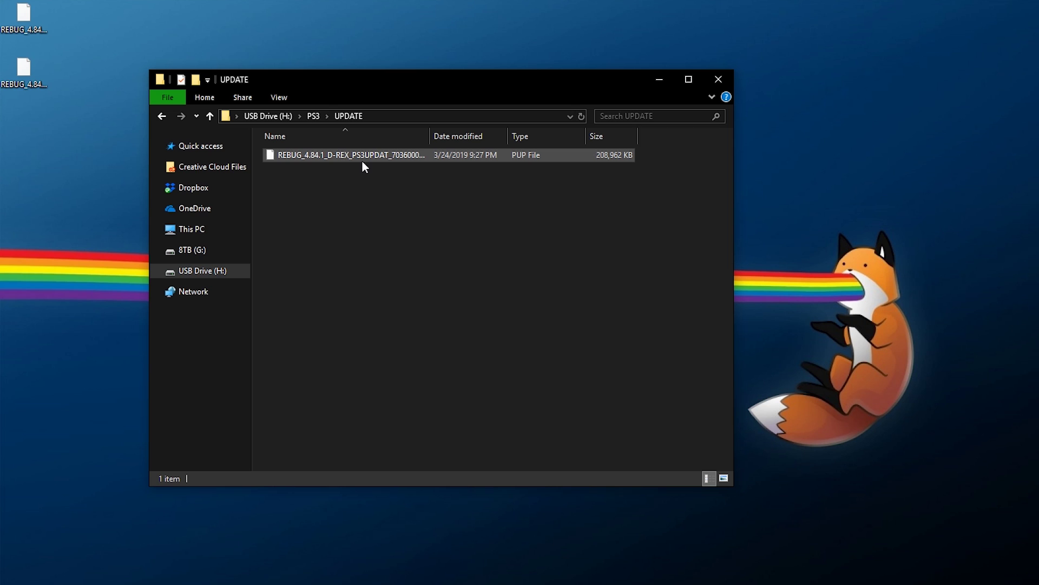
# Rename the Rebug file to PS3UPDAT.PUP by removing the REBUG_4.84.1_D-REX_ prefix.
pyautogui.click(362, 161)
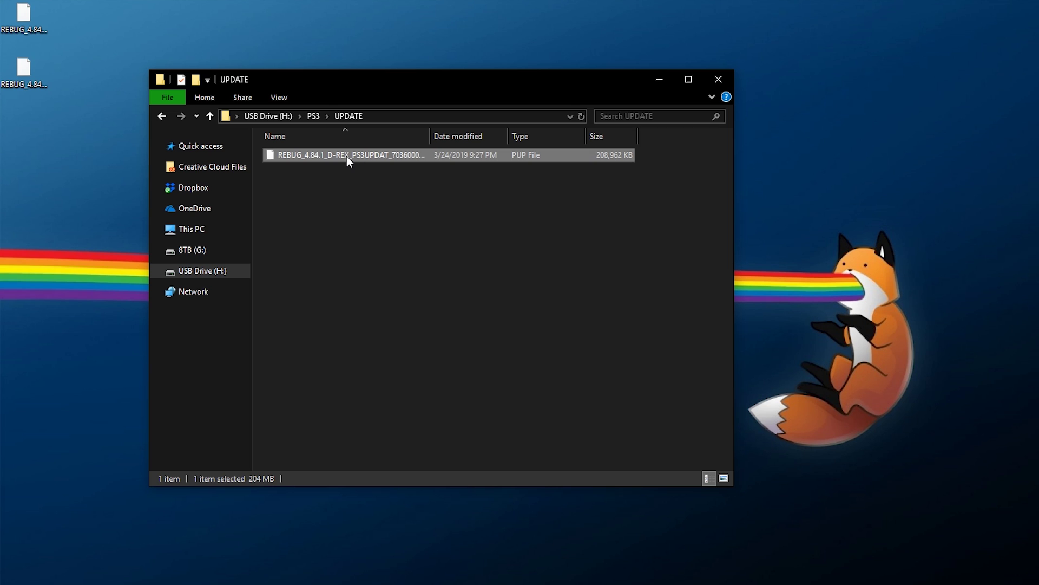
pyautogui.click(355, 156)
pyautogui.moveTo(353, 155); pyautogui.dragTo(268, 155)
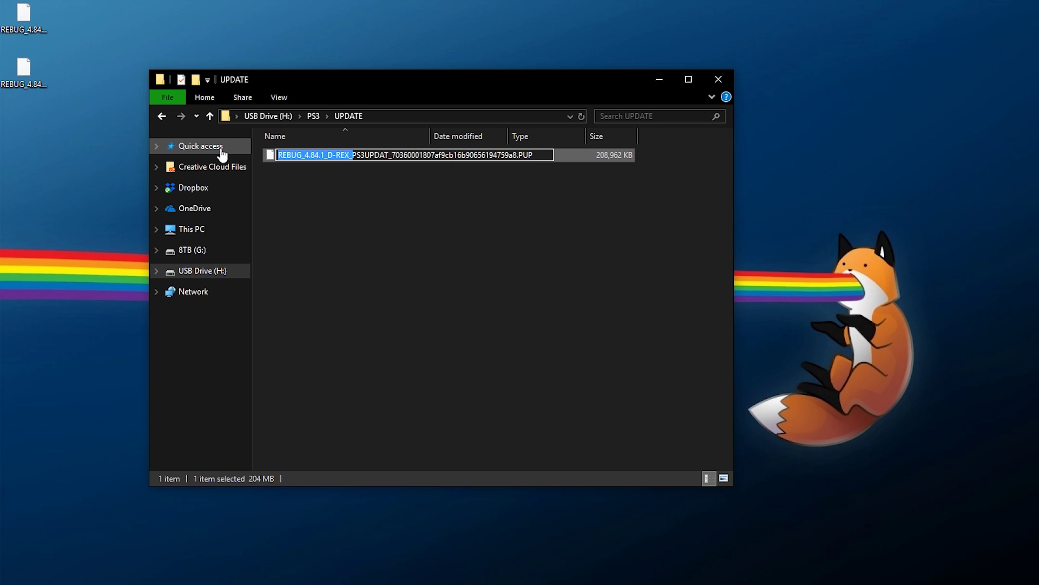
pyautogui.press('BackSpace')
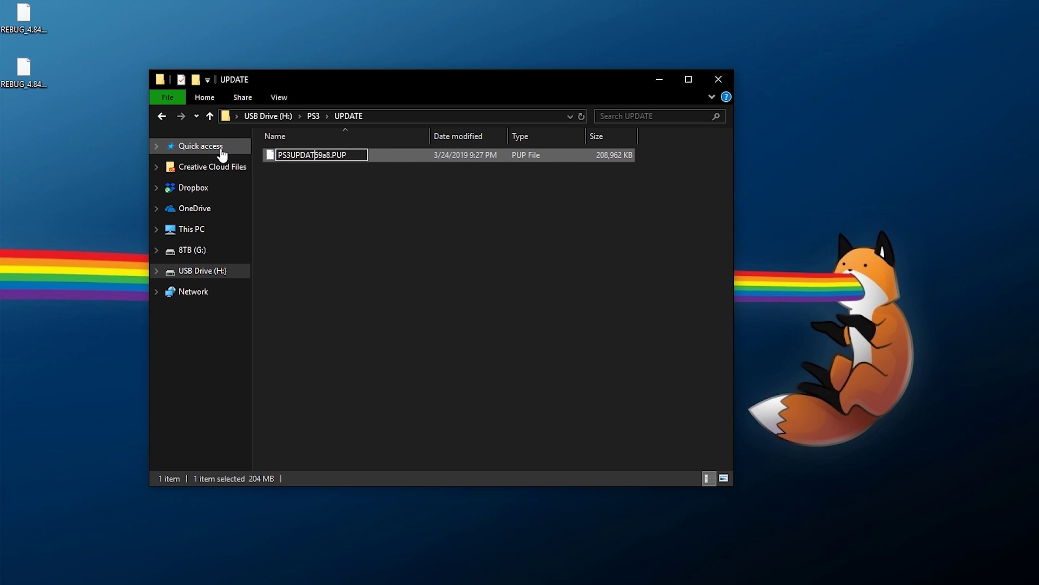
pyautogui.press('Return')
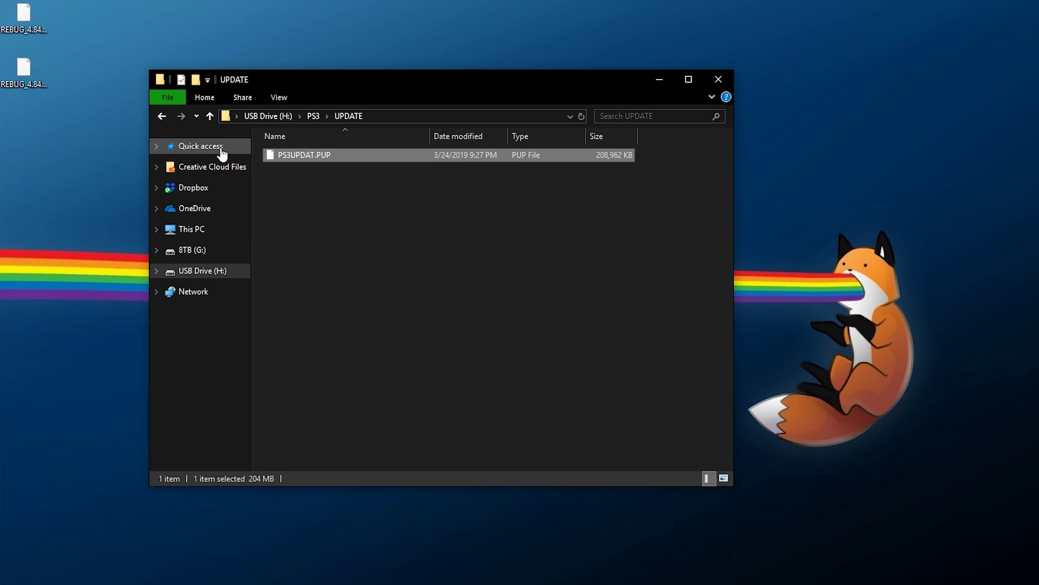
# Safely eject USB Drive (H:).
pyautogui.click(276, 118)
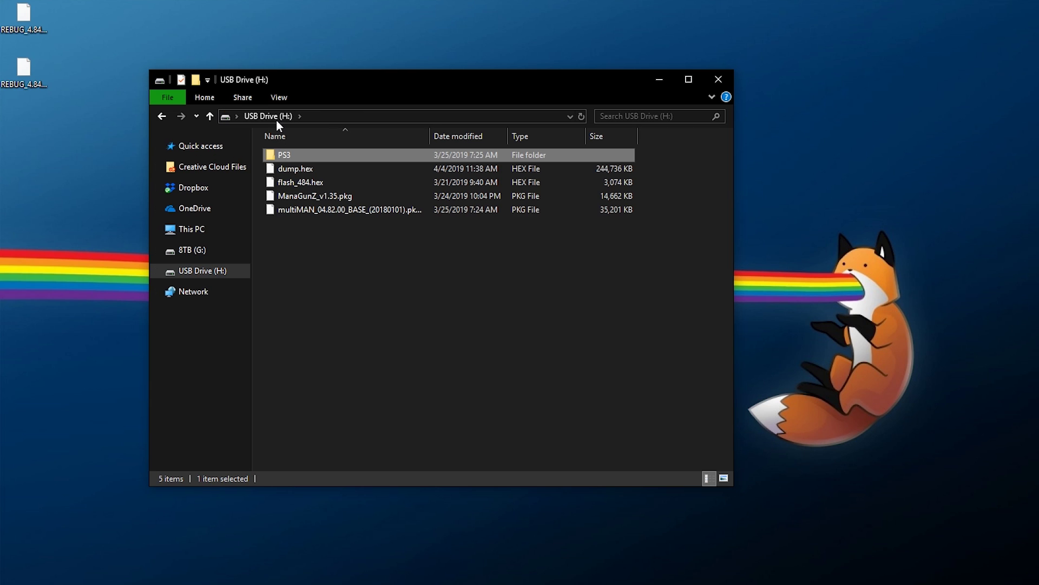
pyautogui.click(184, 230)
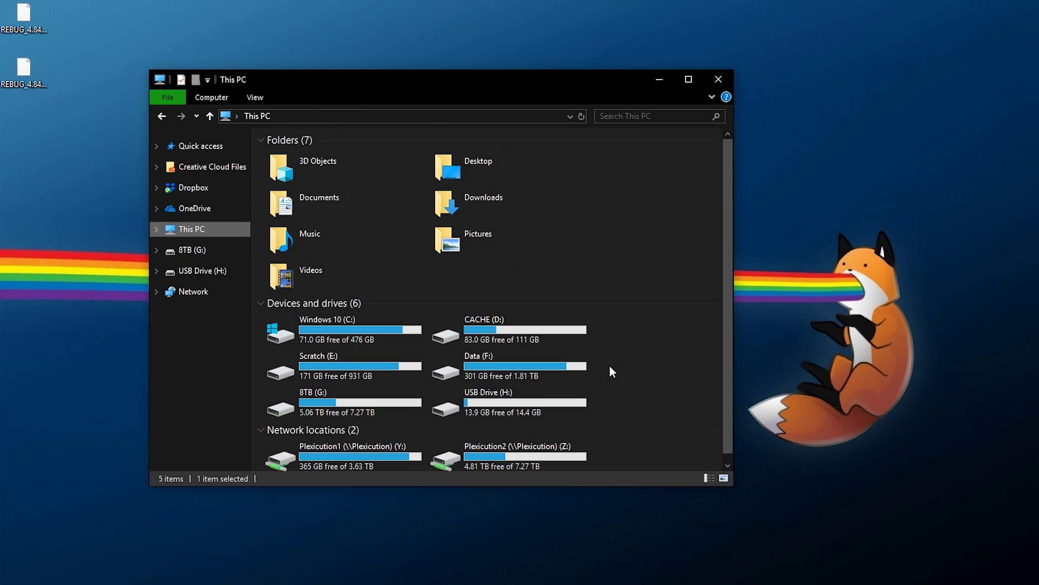
pyautogui.click(502, 392)
pyautogui.rightClick(514, 387)
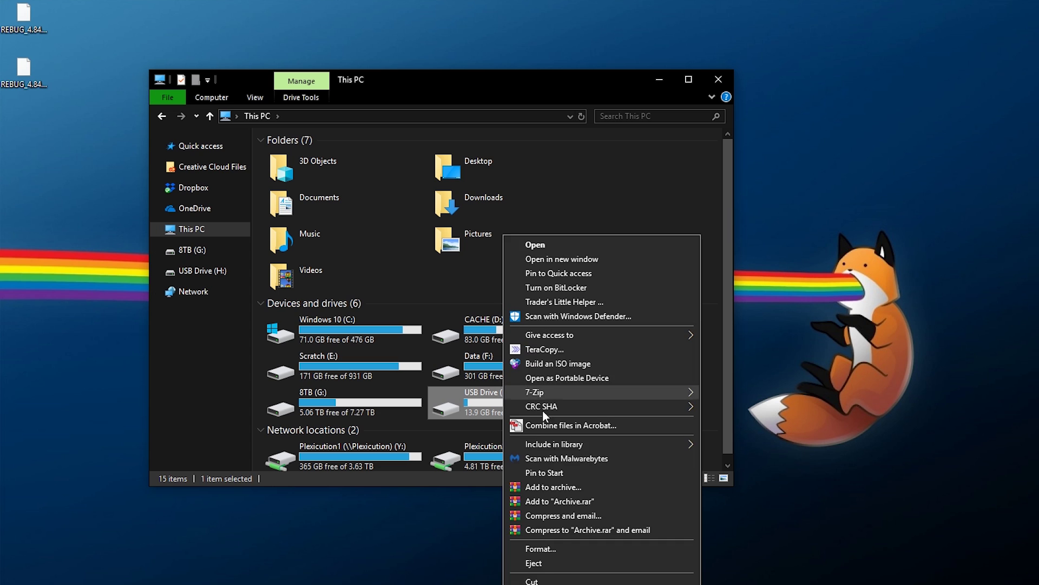
pyautogui.click(542, 562)
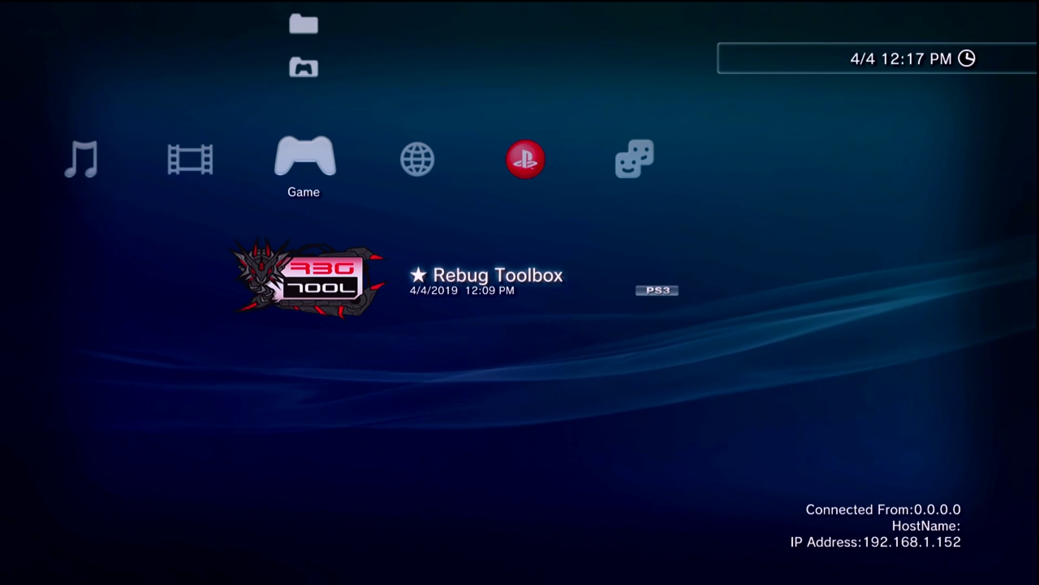
# Install the 4.84.1 PS3UPDAT.PUP via System Update from storage media.
pyautogui.press('Left')
pyautogui.press('Left')
pyautogui.press('Left')
pyautogui.press('Left')
pyautogui.press('Left')
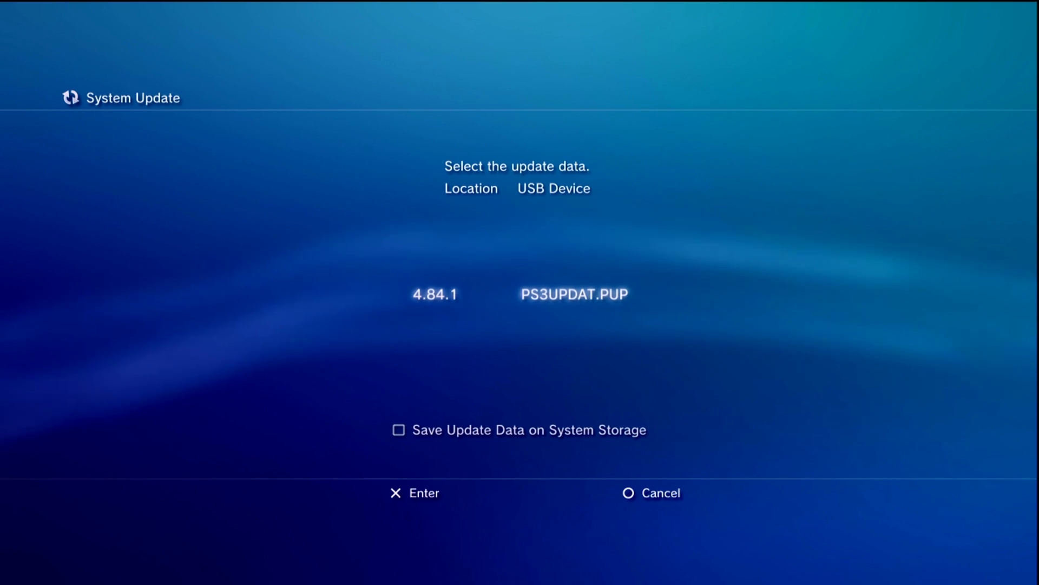
pyautogui.press('Return')
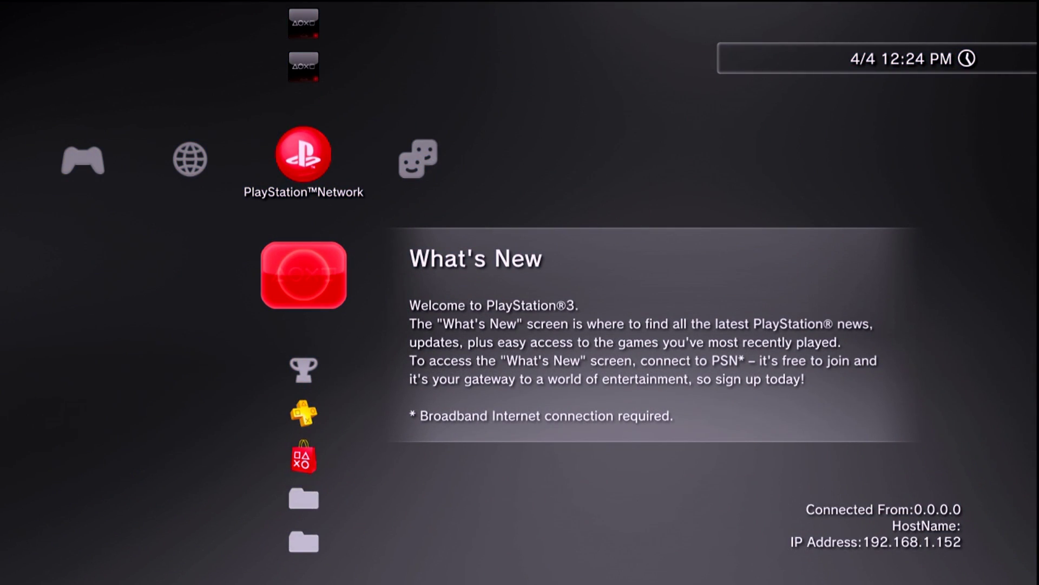
# Launch Rebug Toolbox from the Game column.
pyautogui.press('Left')
pyautogui.press('Left')
pyautogui.press('Left')
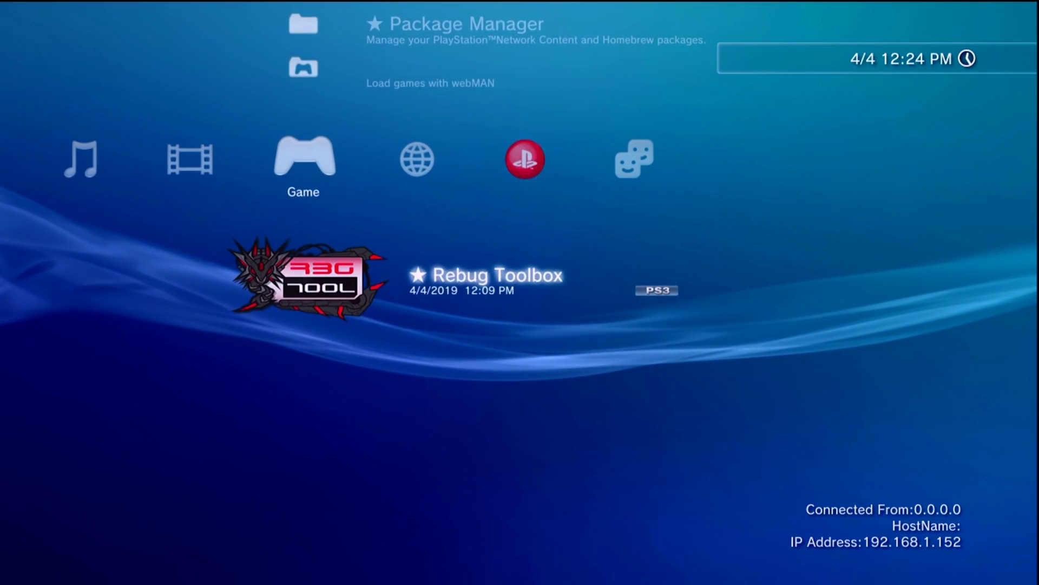
pyautogui.press('Right')
pyautogui.press('Right')
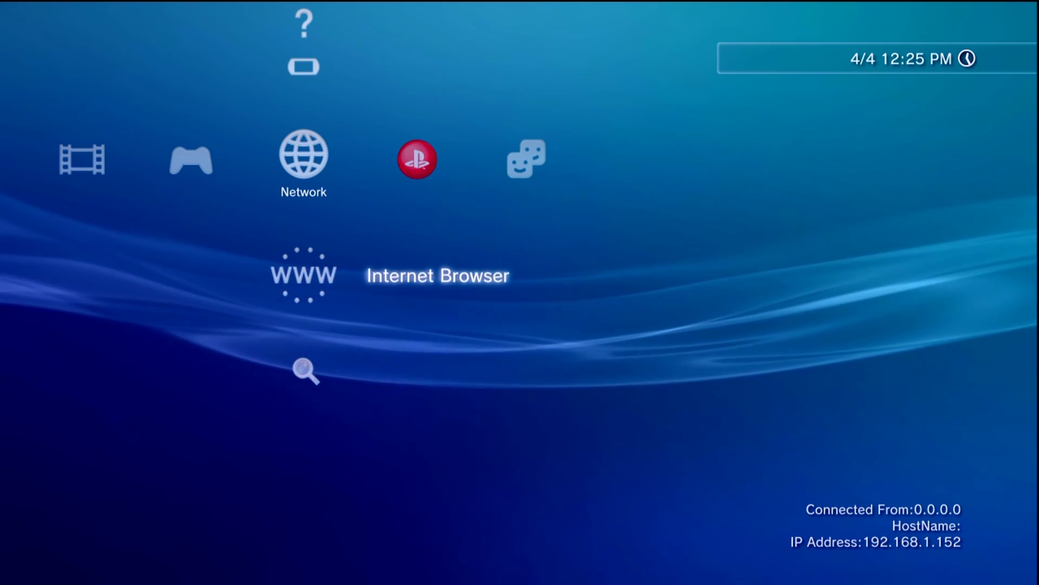
pyautogui.press('Left')
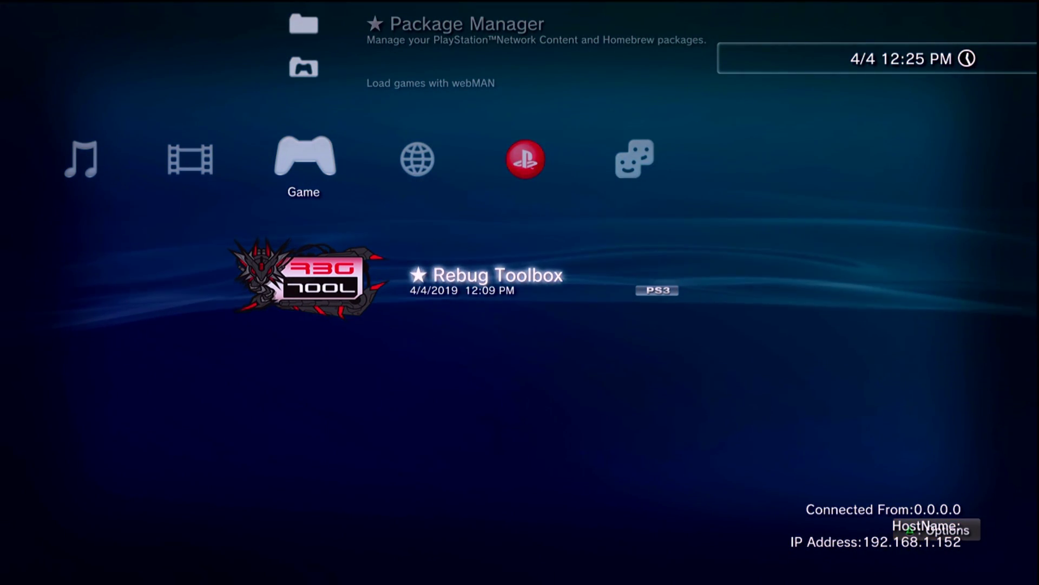
pyautogui.press('Return')
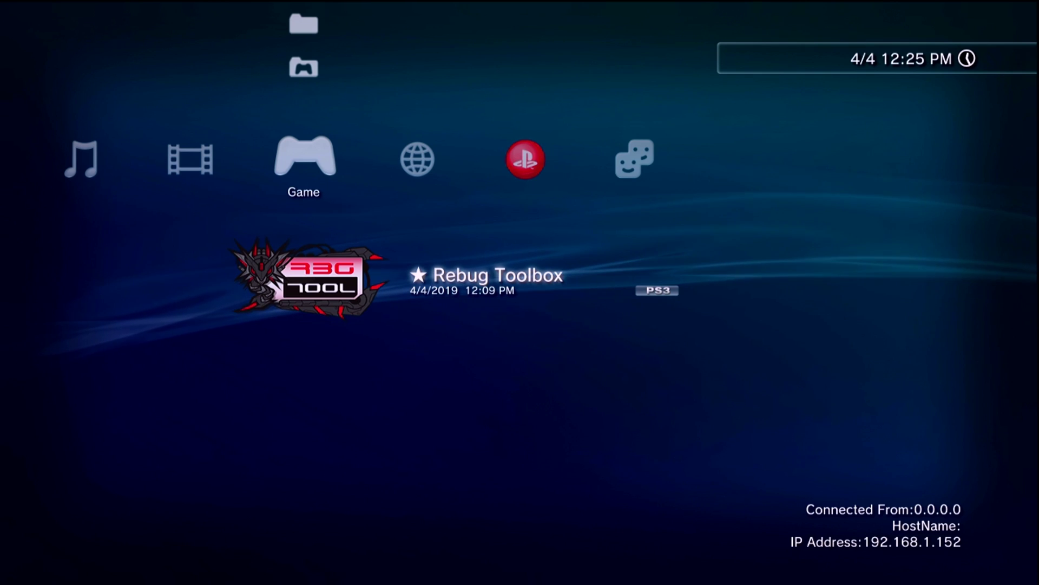